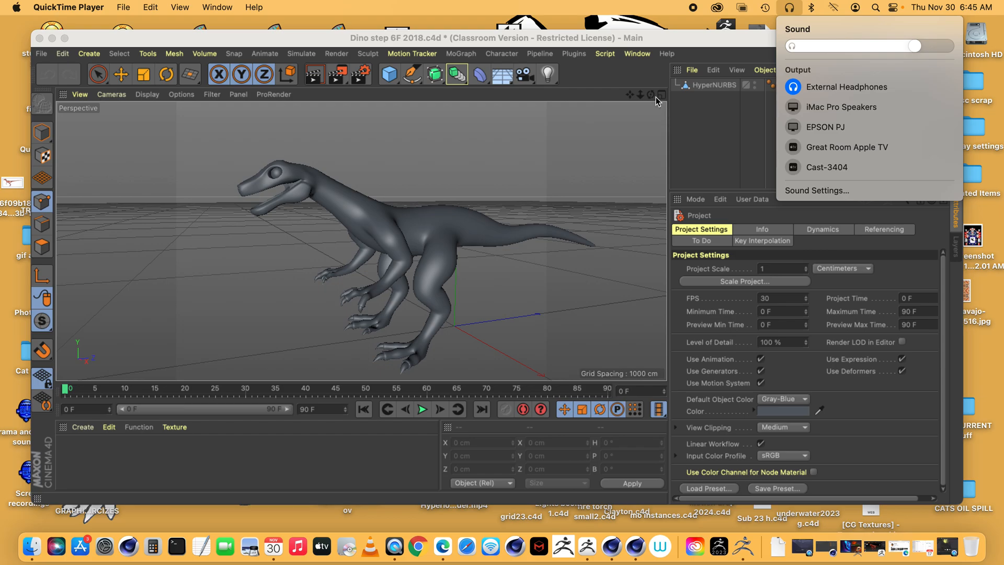
# Switch to the open project Dino projectsail2ab.c4d.
pyautogui.moveTo(651, 95); pyautogui.dragTo(650, 95)
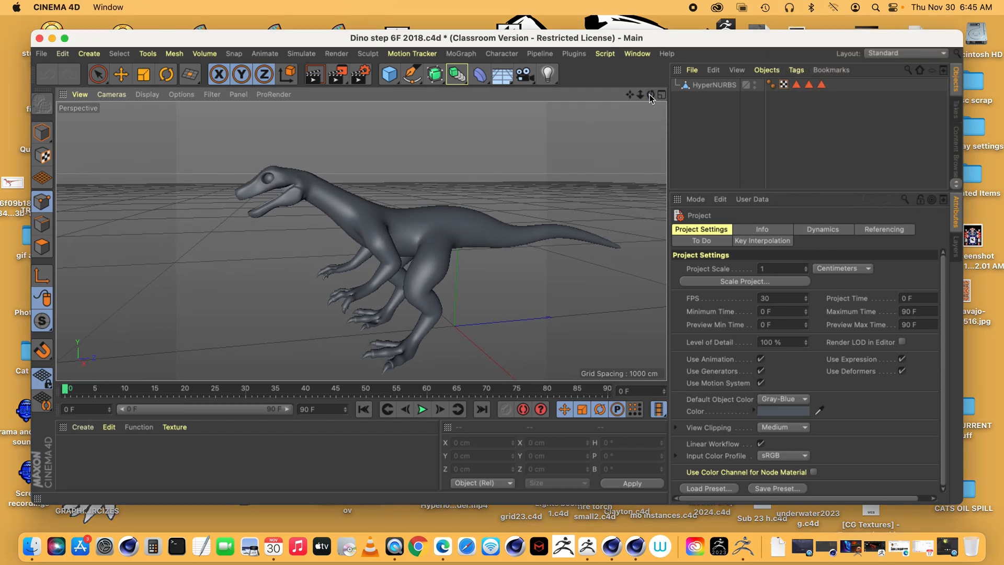
pyautogui.click(637, 54)
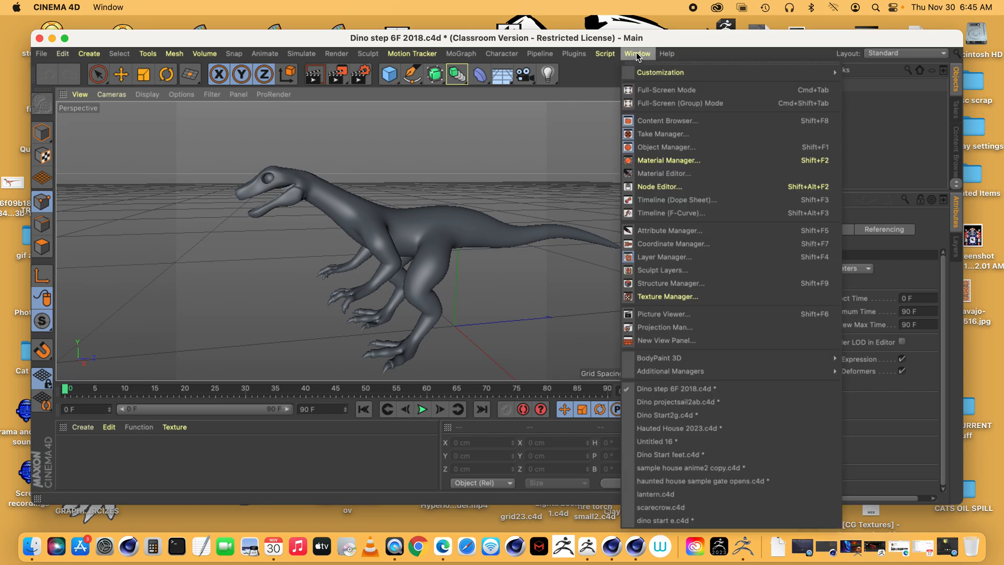
pyautogui.click(659, 401)
pyautogui.moveTo(640, 95); pyautogui.dragTo(681, 96)
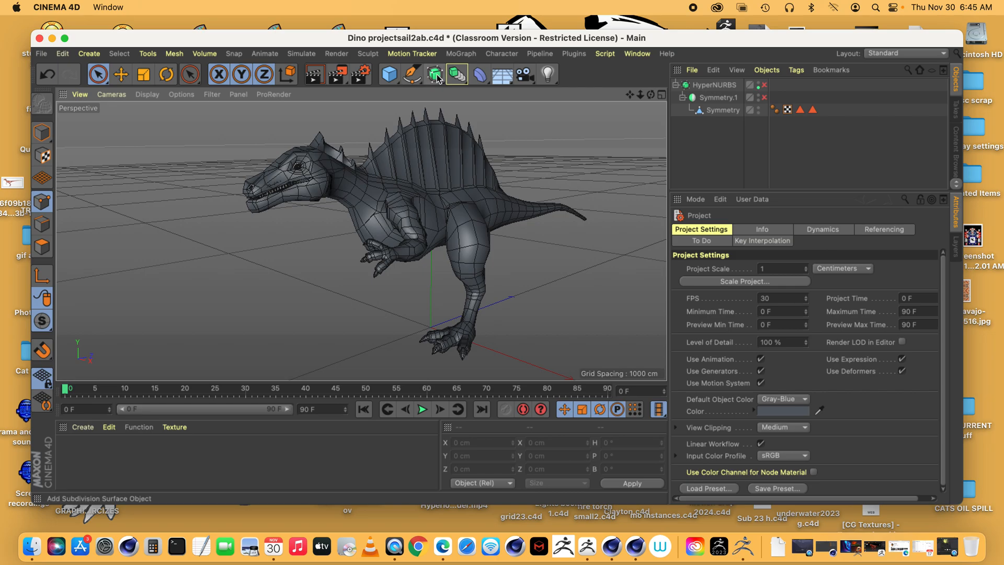
# Add a Symmetry object and try the XY and XZ mirror planes on it.
pyautogui.click(456, 73)
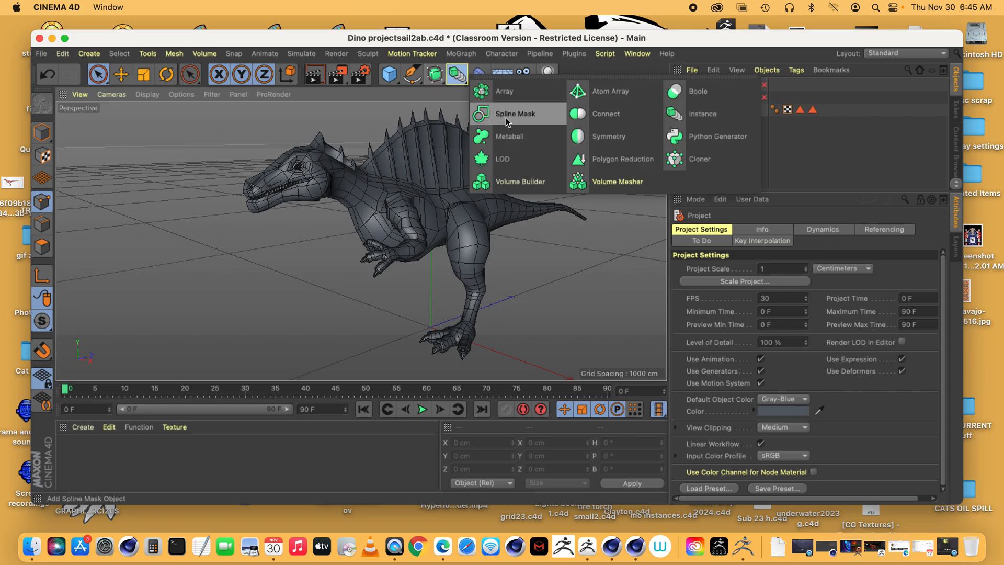
pyautogui.click(608, 136)
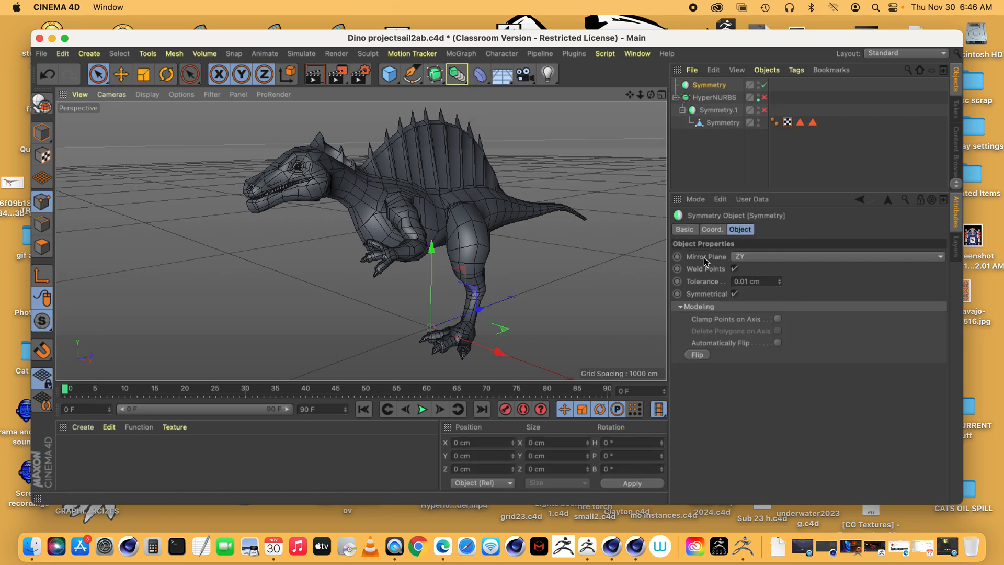
pyautogui.click(774, 258)
pyautogui.click(773, 268)
pyautogui.click(768, 257)
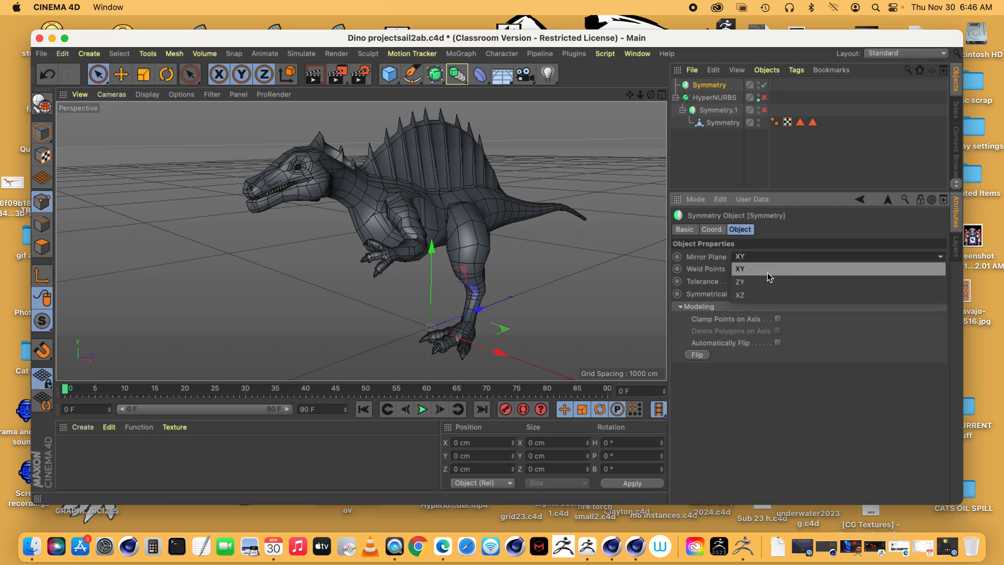
pyautogui.click(763, 294)
pyautogui.click(761, 259)
pyautogui.click(666, 194)
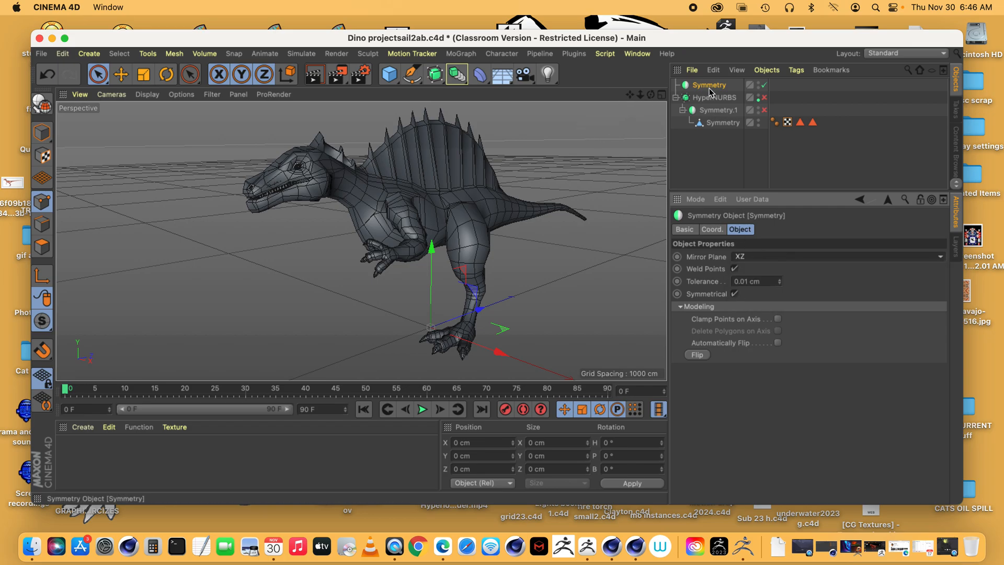
# Enable the existing Symmetry.1 generator and set the new Symmetry object's mirror plane to XY.
pyautogui.click(764, 111)
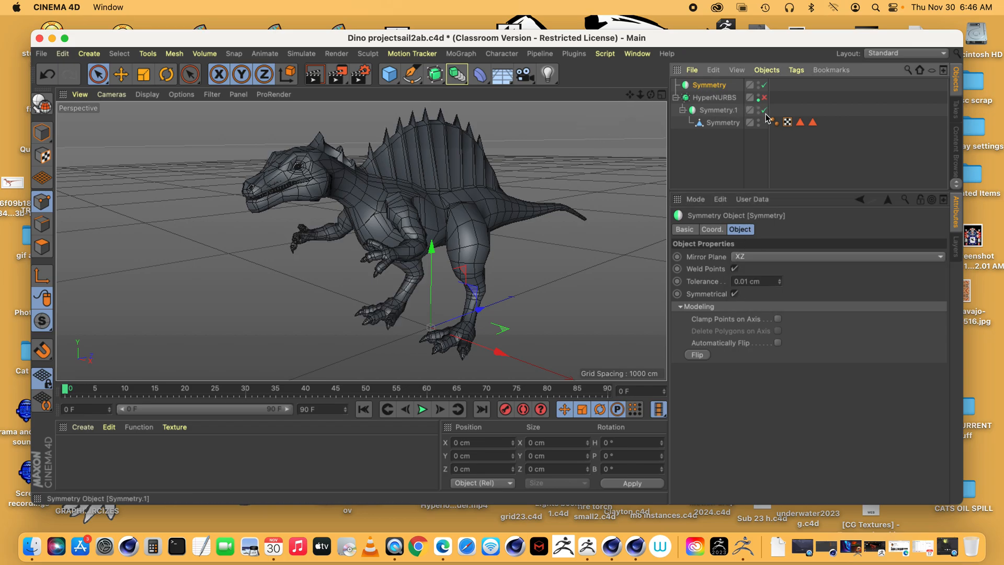
pyautogui.click(755, 258)
pyautogui.click(755, 282)
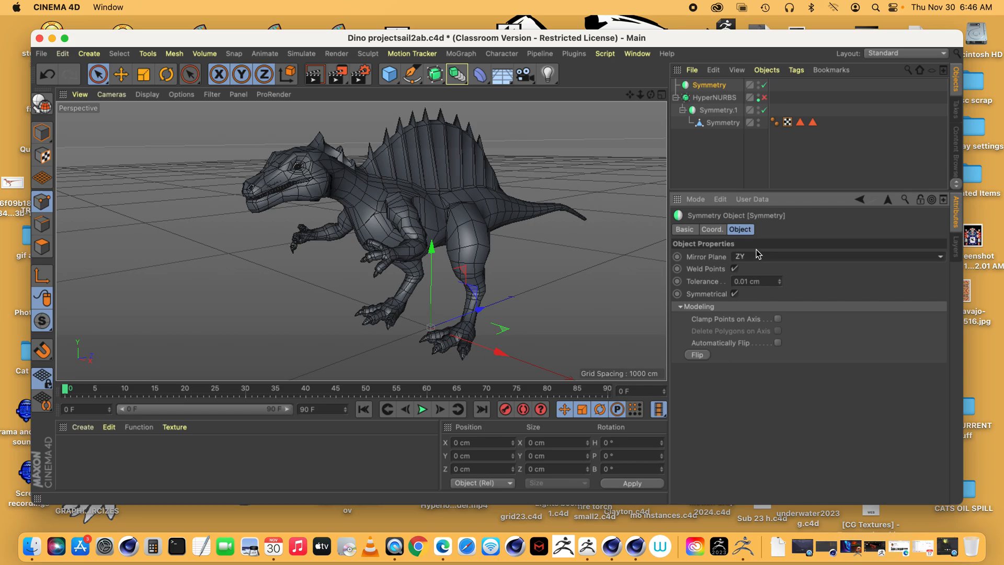
pyautogui.click(761, 256)
pyautogui.click(751, 268)
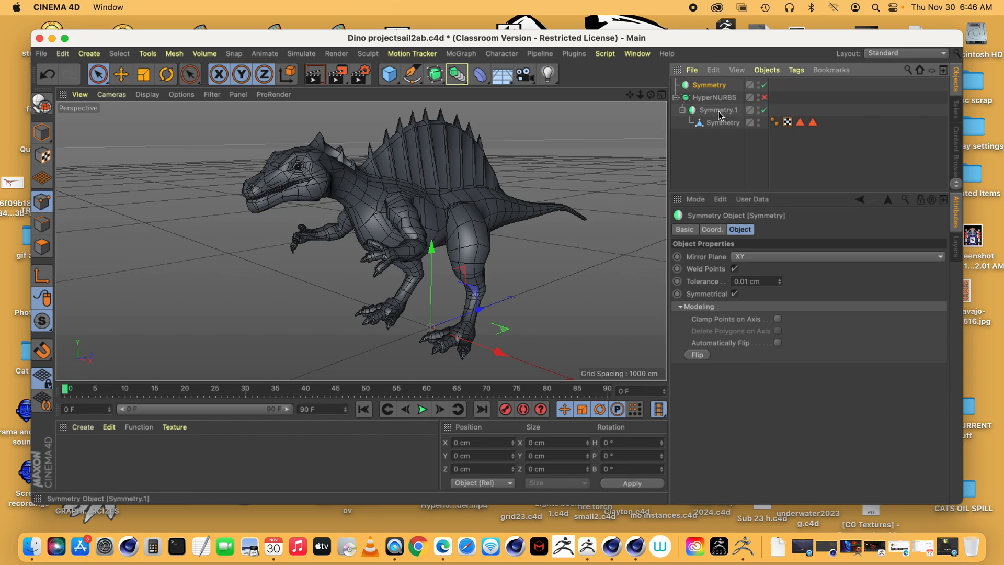
pyautogui.click(457, 74)
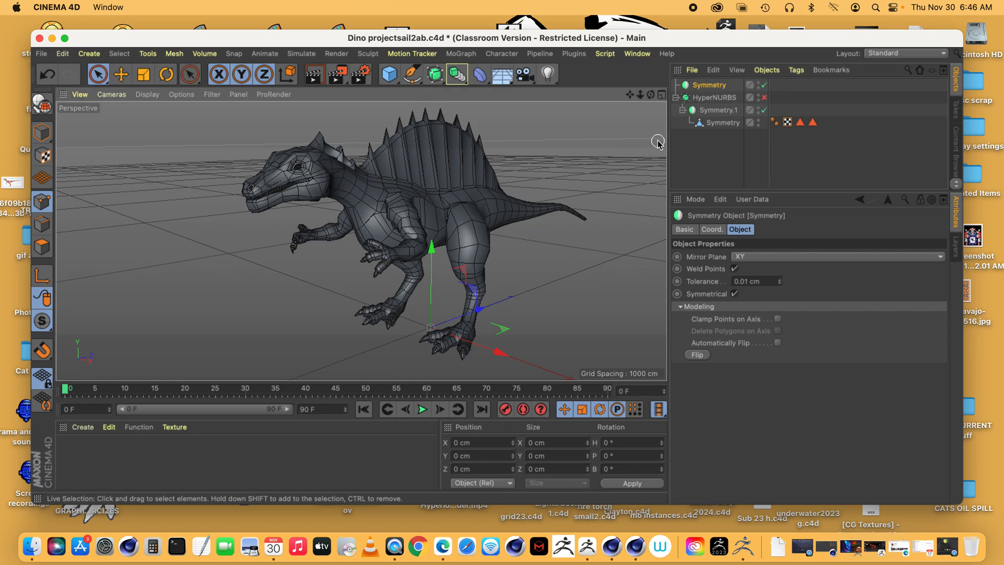
# Compare the dinosaur in the Lines display mode with plain Gouraud Shading.
pyautogui.click(147, 94)
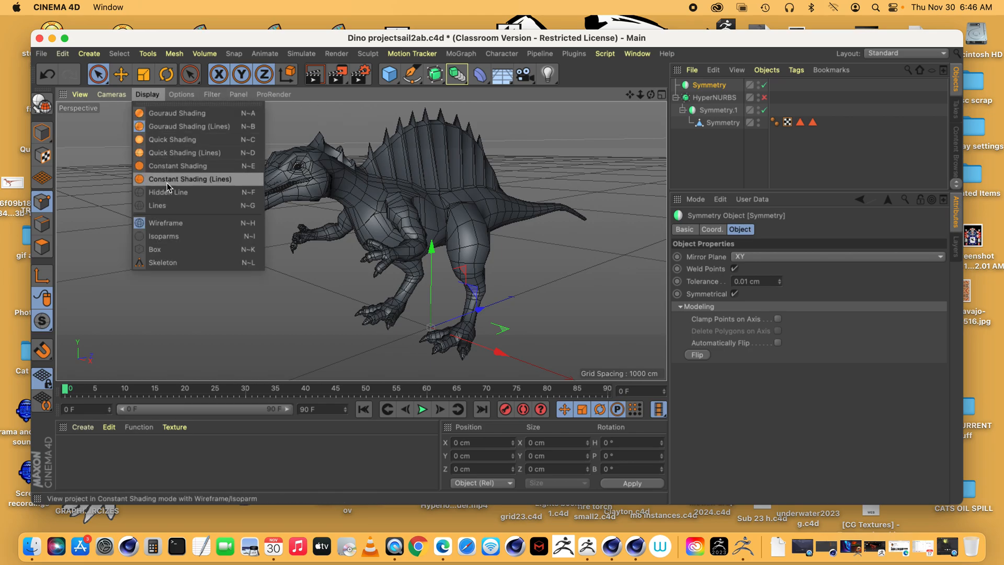
pyautogui.click(167, 206)
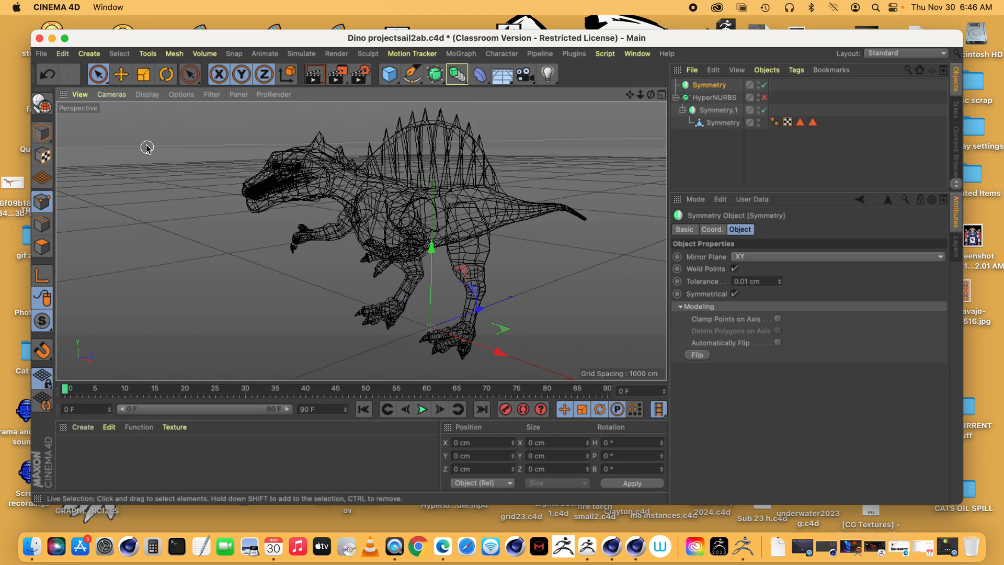
pyautogui.click(149, 95)
pyautogui.click(157, 113)
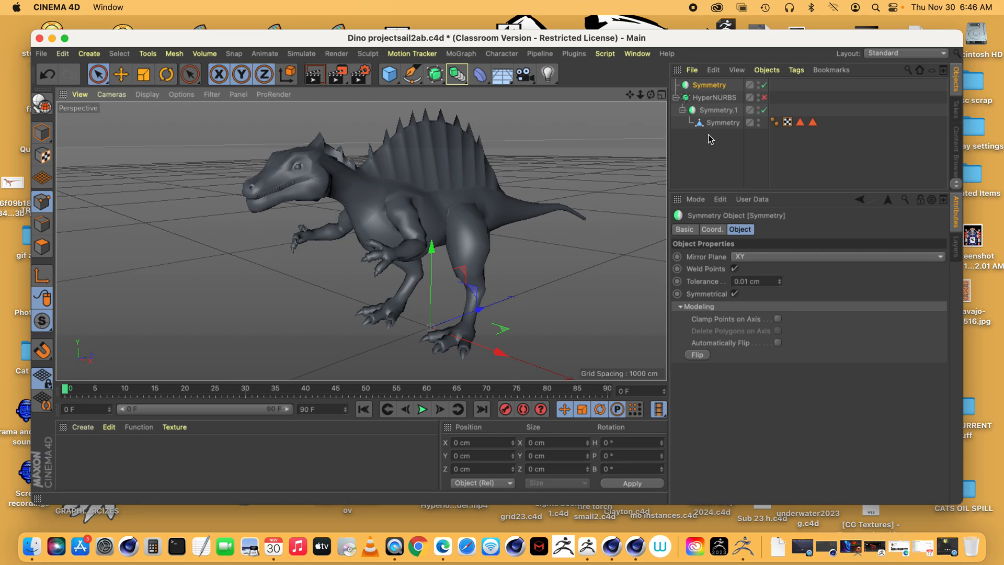
# Add a Subdivision Surface object and make Symmetry.1 its child.
pyautogui.click(737, 98)
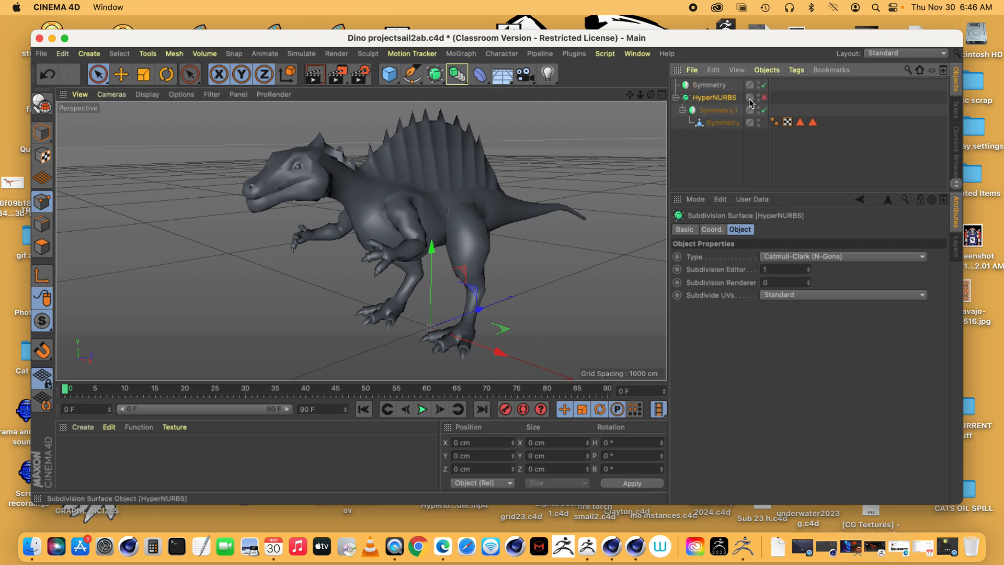
pyautogui.click(722, 142)
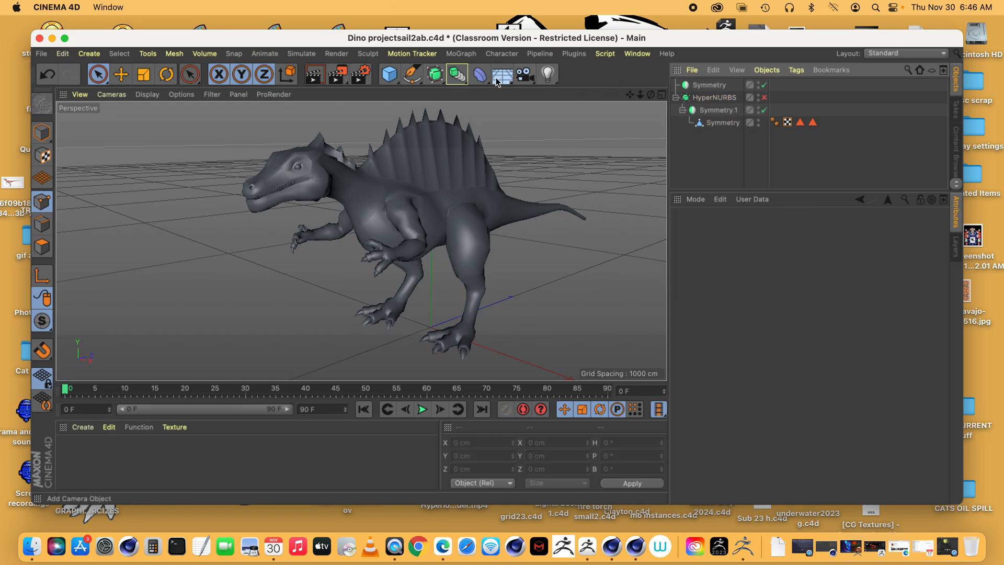
pyautogui.click(457, 73)
pyautogui.click(506, 90)
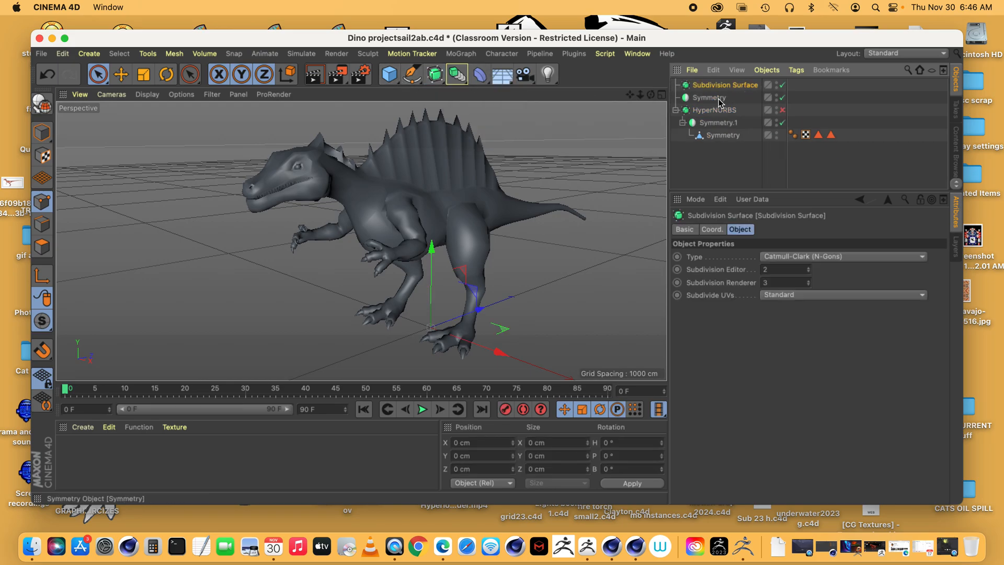
pyautogui.moveTo(718, 121); pyautogui.dragTo(726, 88)
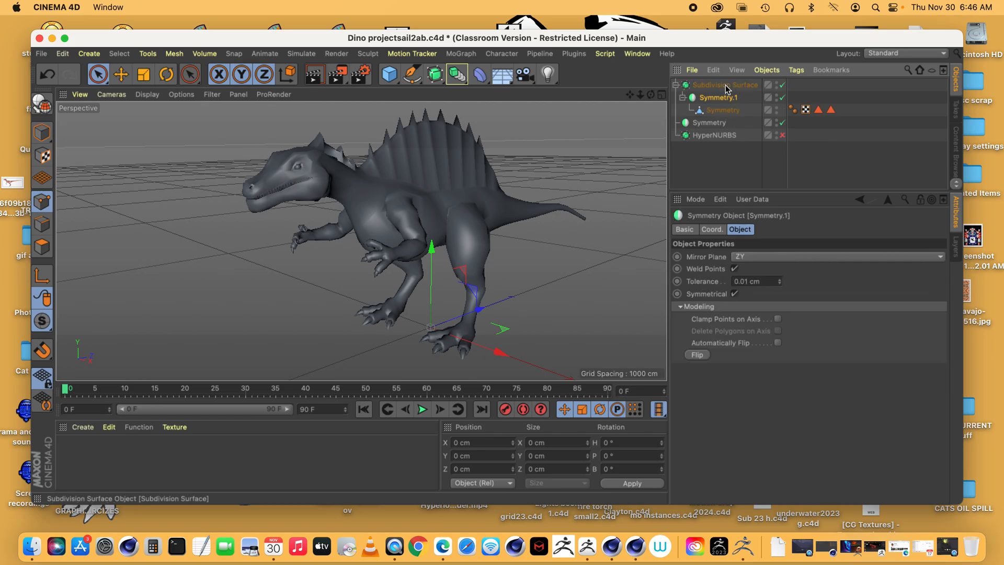
# Delete the emptied HyperNURBS object and select the Subdivision Surface.
pyautogui.click(713, 135)
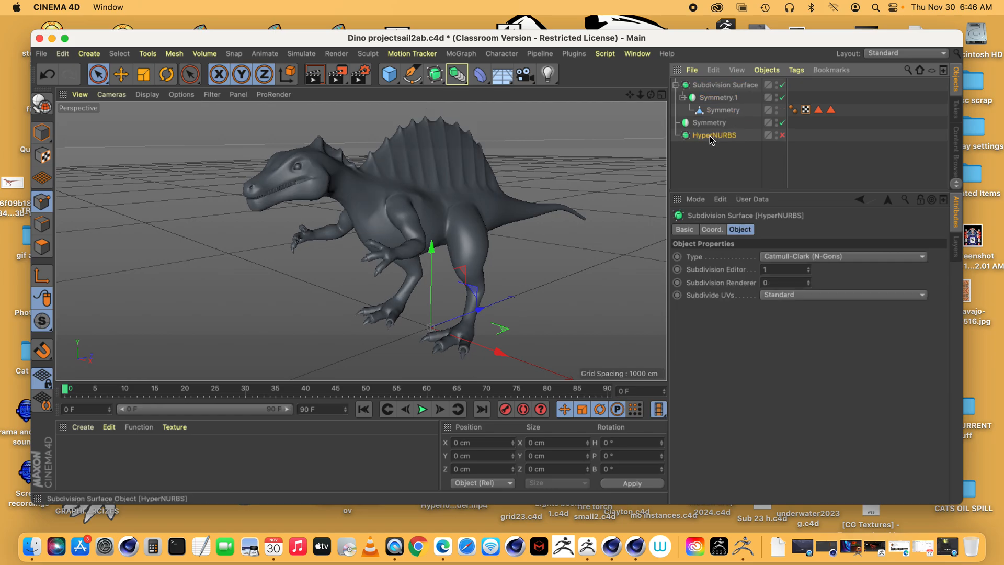
pyautogui.press('Delete')
pyautogui.click(725, 85)
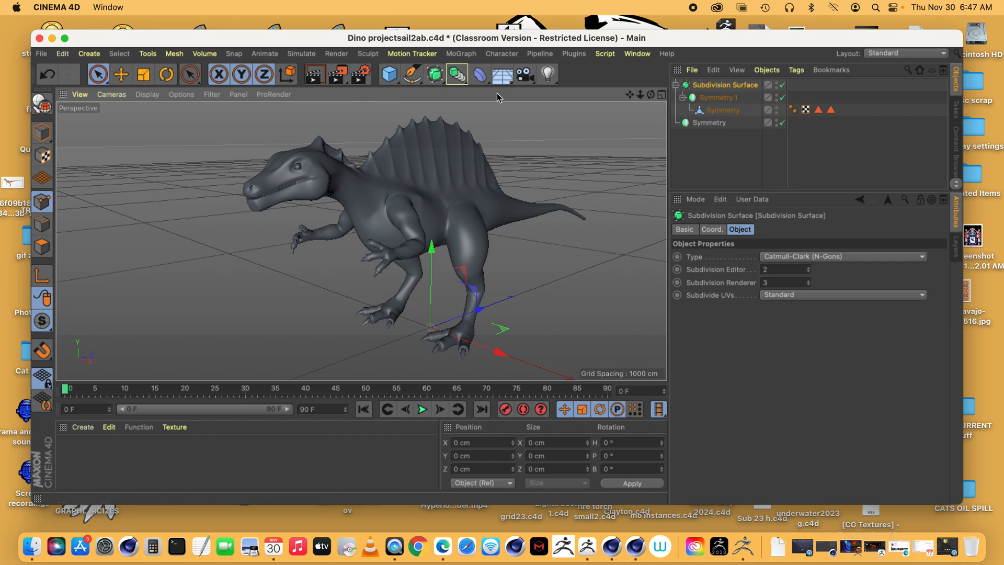
# Examine the subdivided dinosaur mesh in Gouraud Shading (Lines) and in plain Gouraud Shading.
pyautogui.click(144, 94)
pyautogui.click(151, 130)
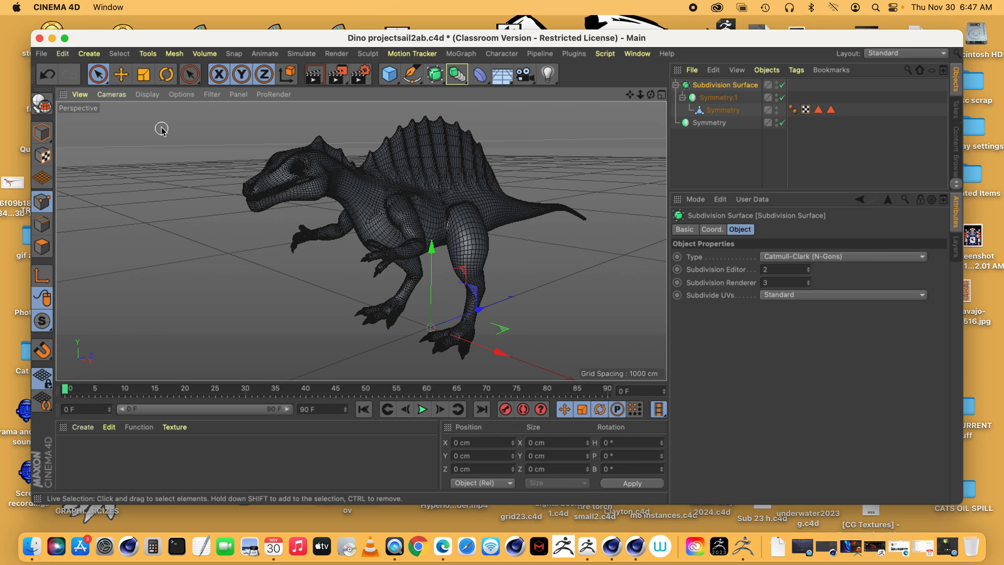
pyautogui.click(147, 95)
pyautogui.click(155, 116)
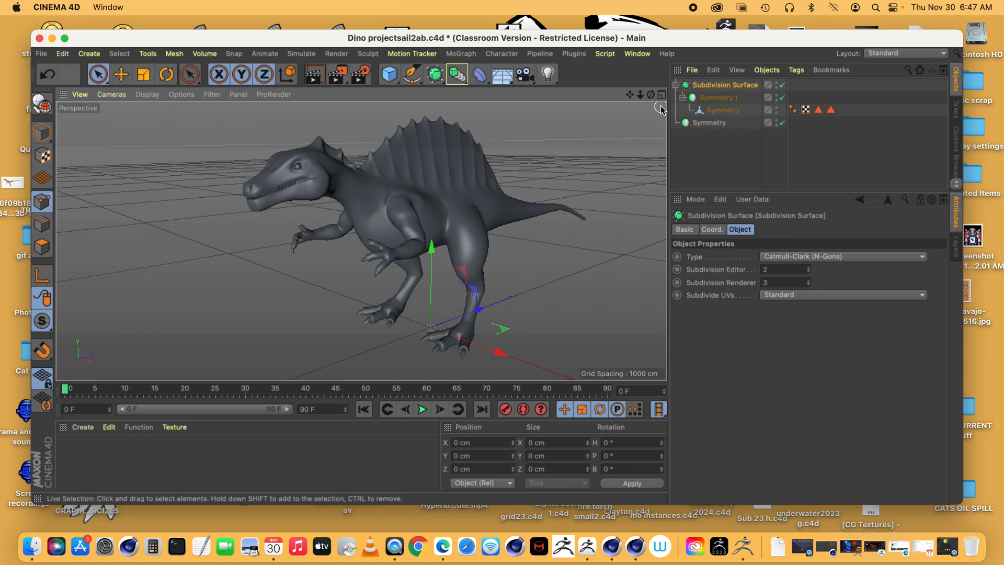
pyautogui.moveTo(651, 94); pyautogui.dragTo(617, 97)
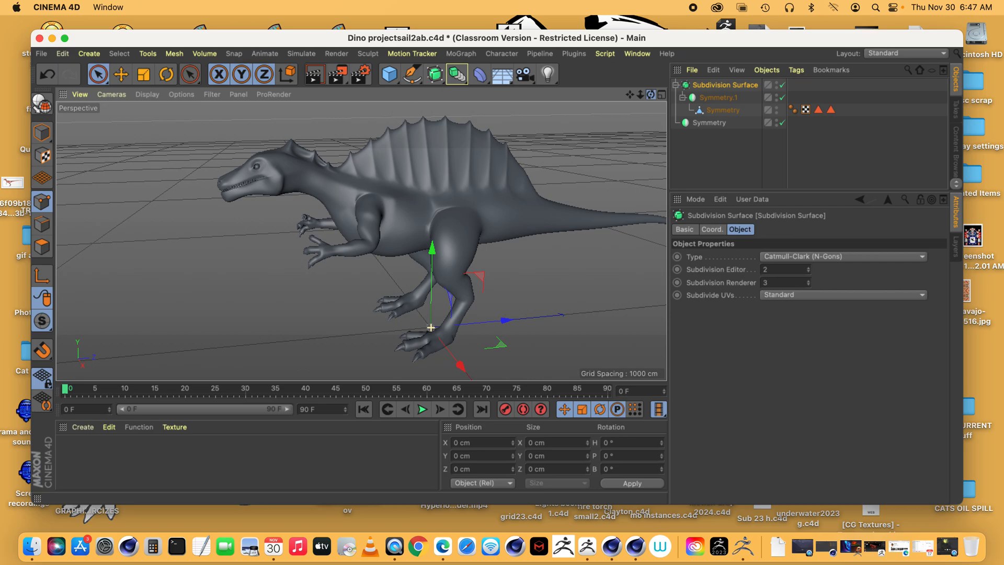
# Delete the unused Symmetry object and disable the Subdivision Surface and Symmetry.1 generators.
pyautogui.click(707, 123)
pyautogui.press('Delete')
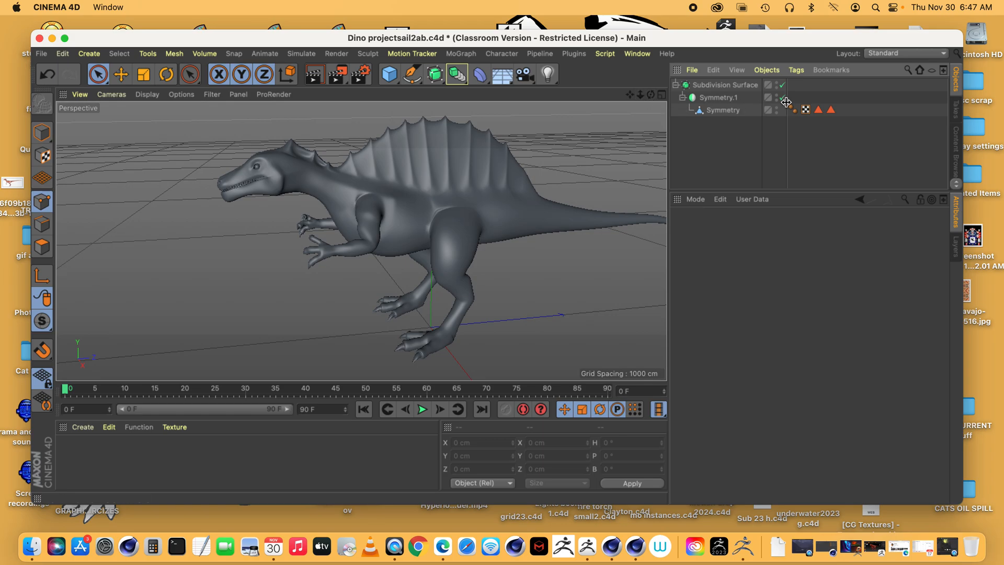
pyautogui.click(783, 84)
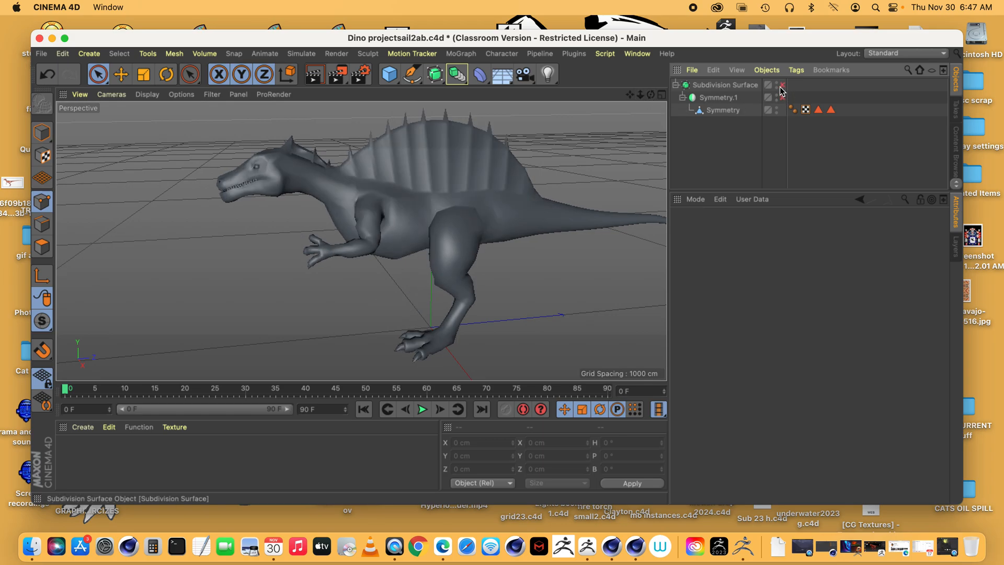
# Set the viewport display to Gouraud Shading (Lines) to show the half dinosaur's polygon edges.
pyautogui.click(146, 94)
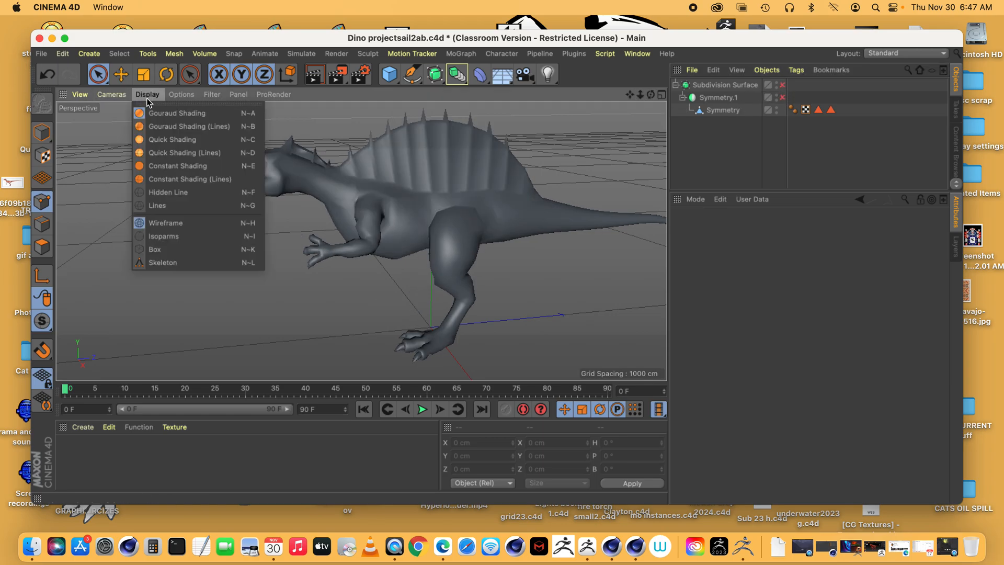
pyautogui.click(152, 127)
pyautogui.moveTo(641, 95); pyautogui.dragTo(620, 106)
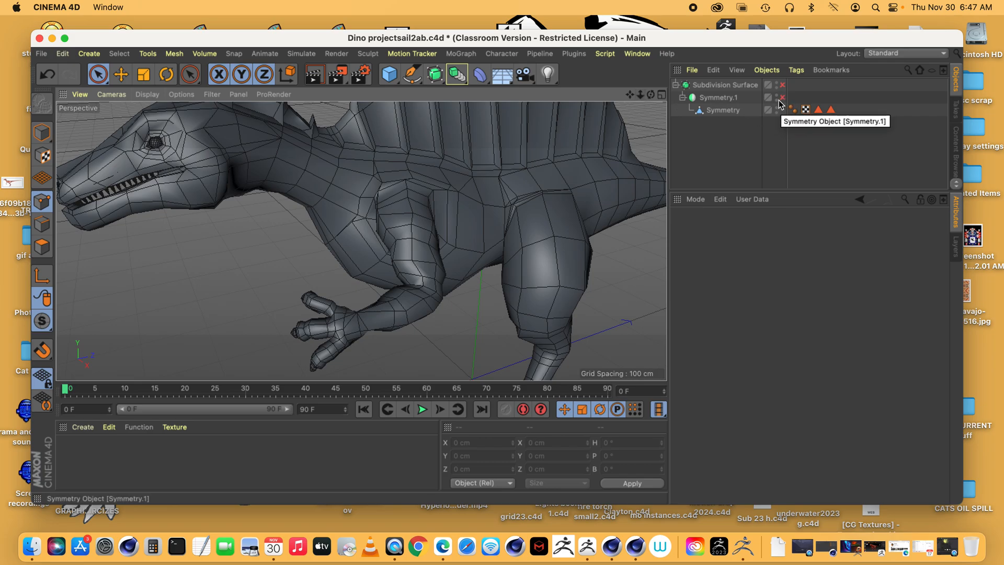
pyautogui.moveTo(640, 94)
pyautogui.mouseDown()
pyautogui.moveTo(602, 95)
pyautogui.moveTo(639, 96)
pyautogui.mouseUp()
pyautogui.click(148, 53)
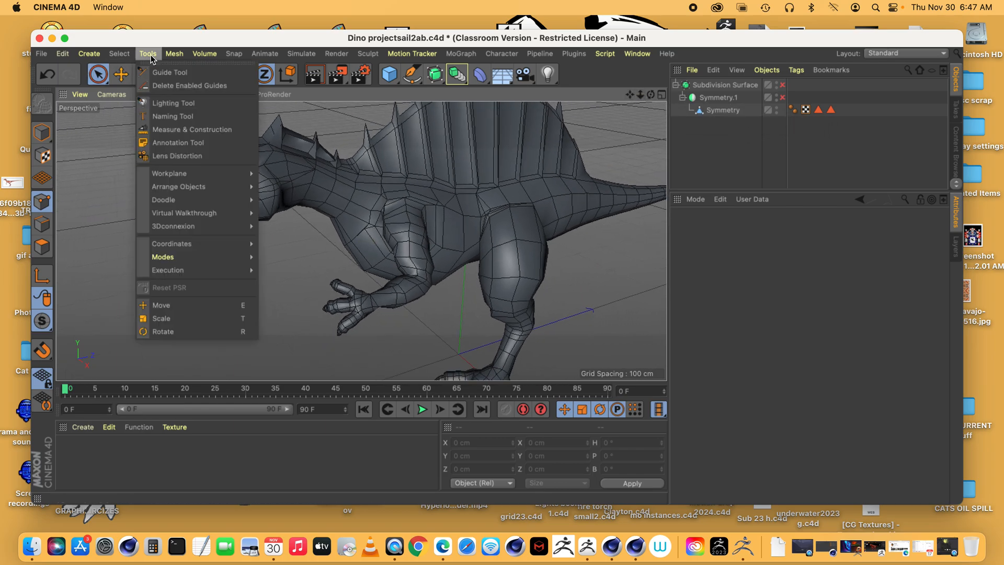
pyautogui.moveTo(168, 56)
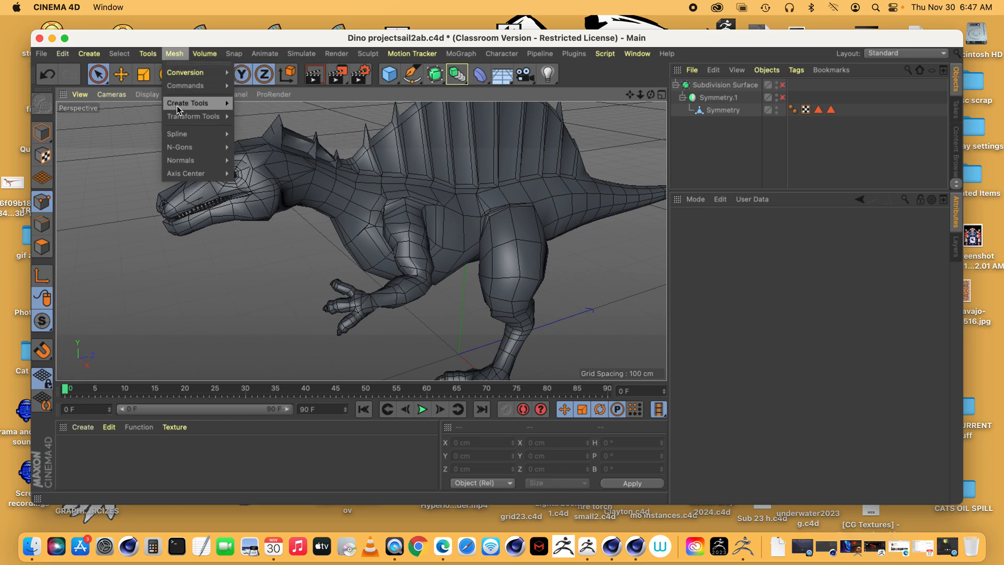
pyautogui.moveTo(194, 85)
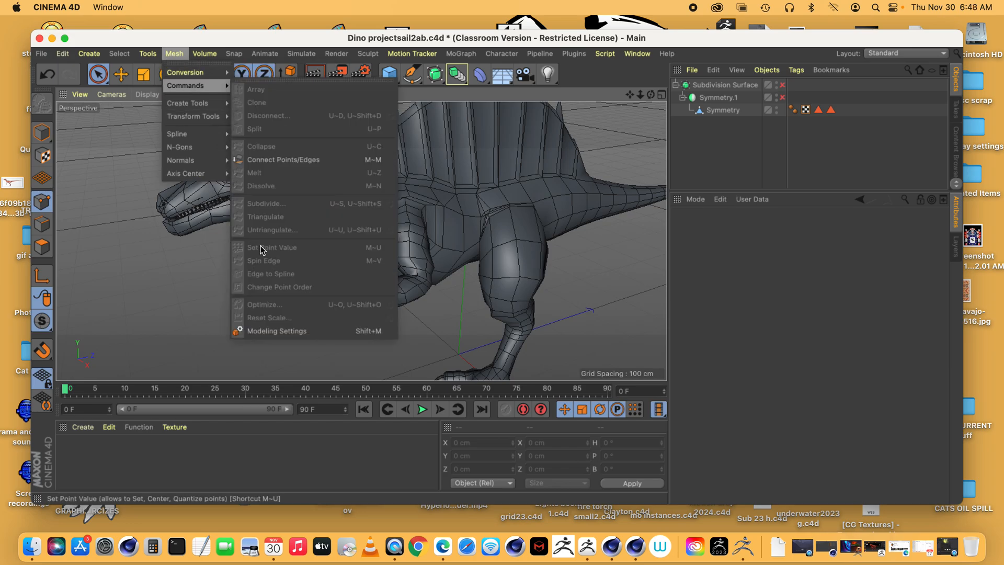
pyautogui.click(577, 250)
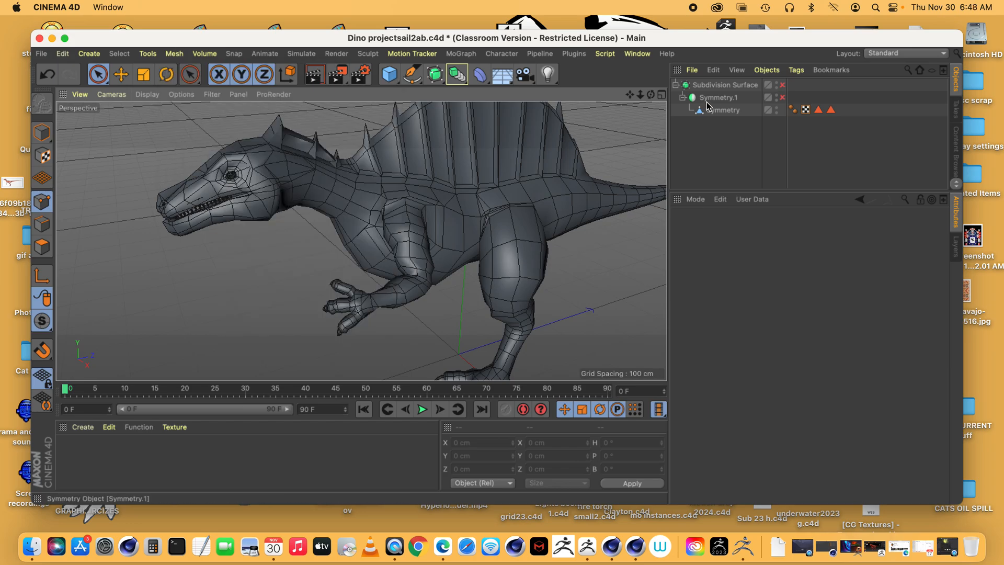
# Enable the Symmetry.1 generator again to mirror the half dinosaur mesh.
pyautogui.moveTo(651, 95); pyautogui.dragTo(728, 98)
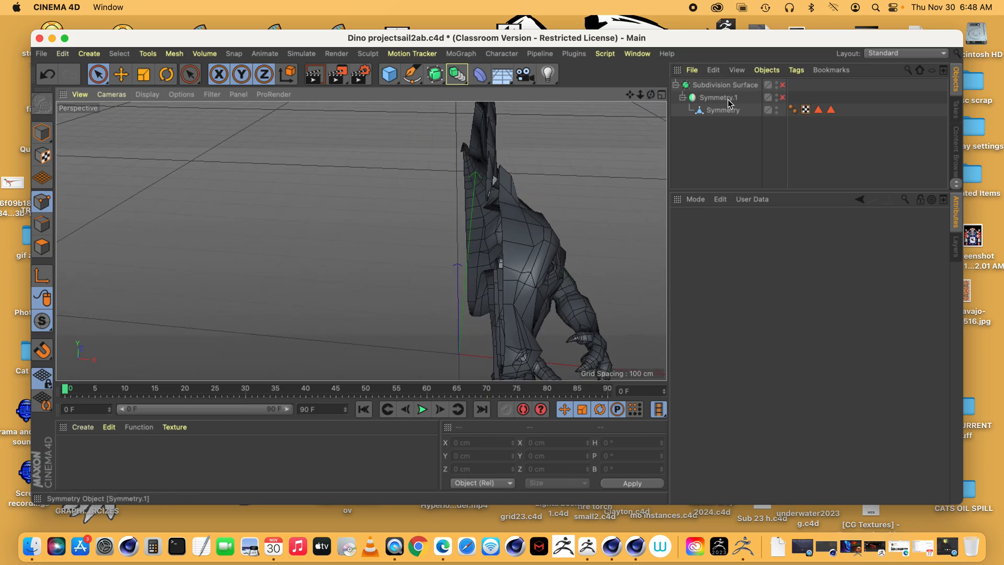
pyautogui.click(783, 98)
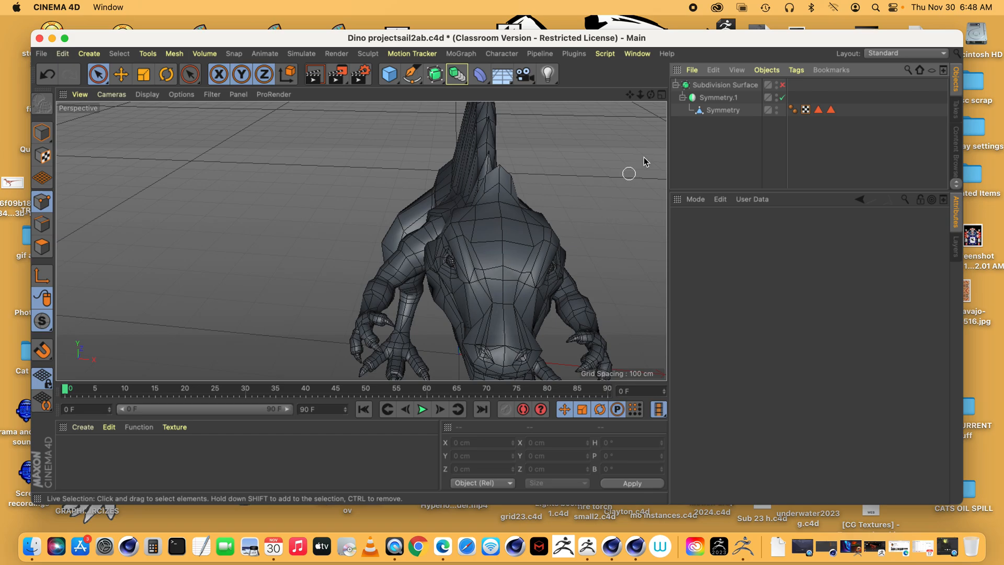
pyautogui.moveTo(651, 94); pyautogui.dragTo(580, 98)
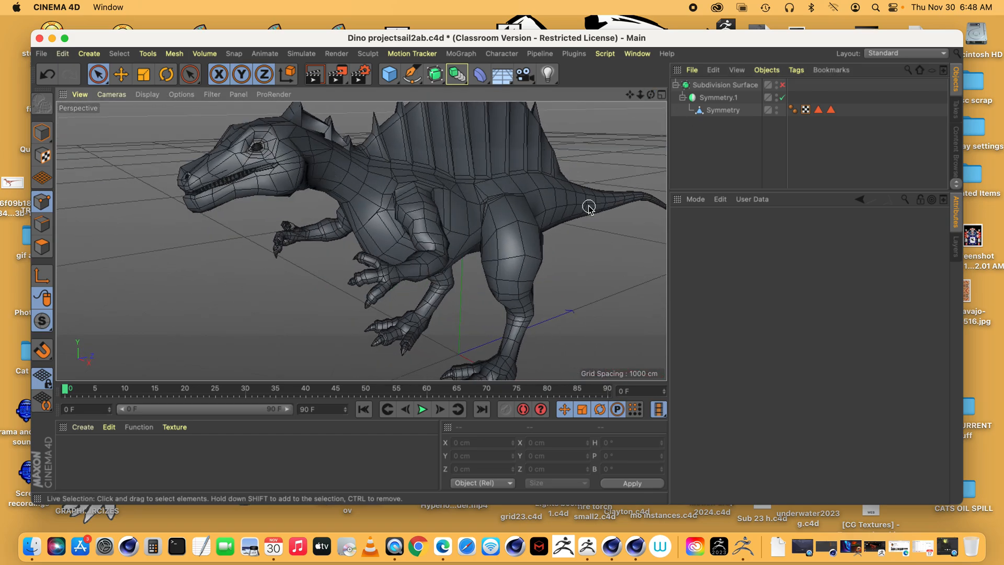
pyautogui.moveTo(650, 94); pyautogui.dragTo(592, 242)
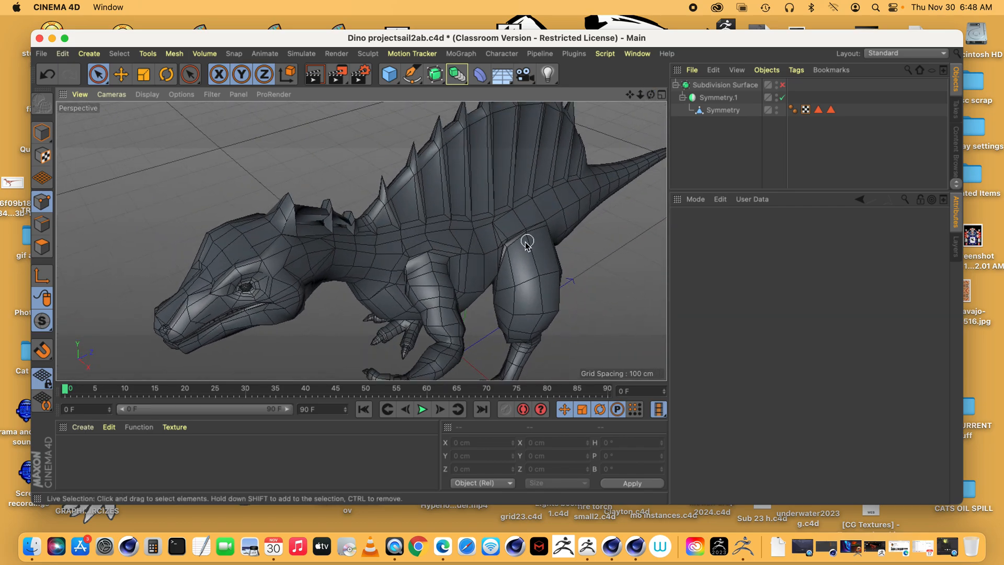
# Enable the Subdivision Surface generator again to smooth the mirrored dinosaur mesh.
pyautogui.moveTo(639, 94)
pyautogui.mouseDown()
pyautogui.moveTo(622, 95)
pyautogui.moveTo(652, 93)
pyautogui.moveTo(629, 93)
pyautogui.mouseUp()
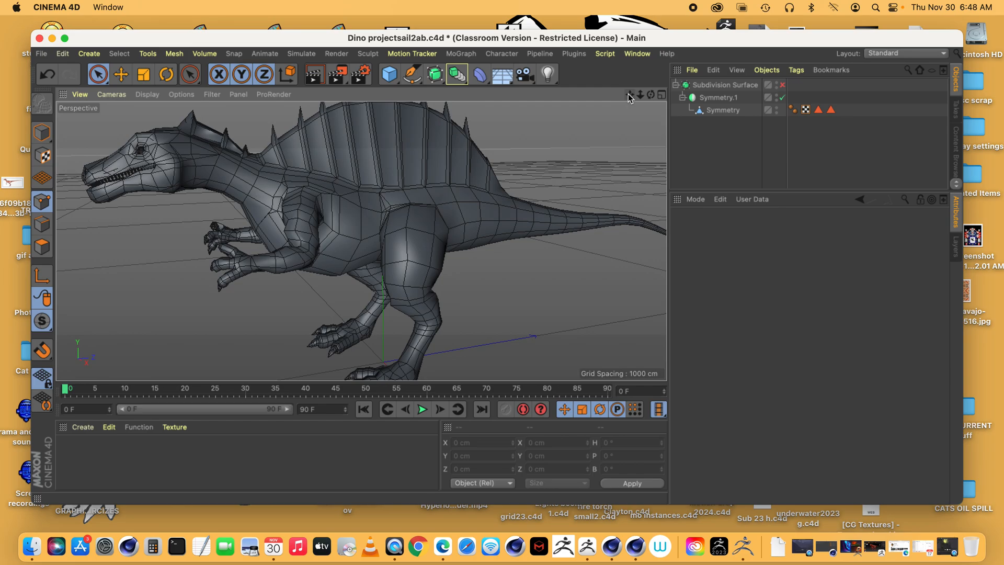
pyautogui.click(782, 85)
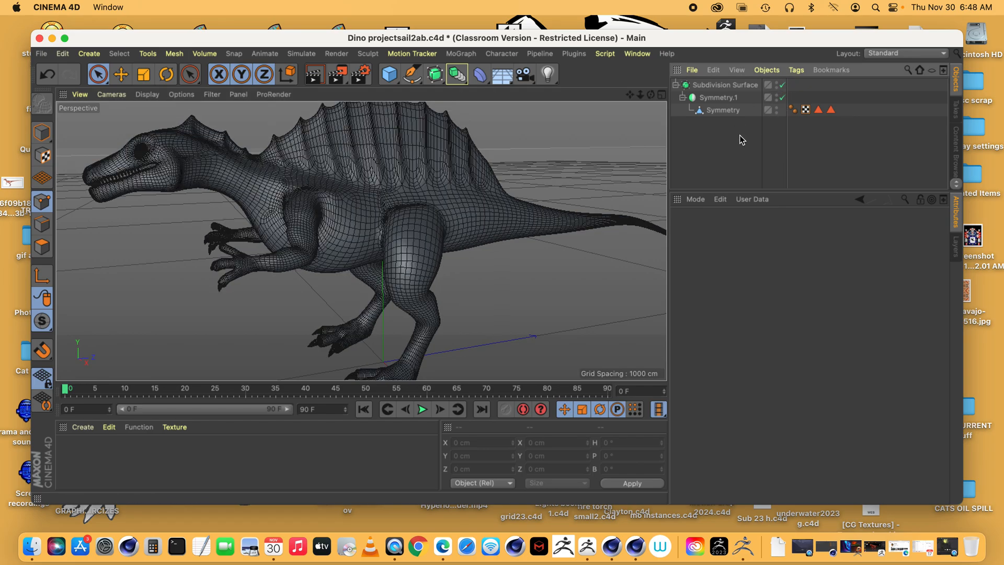
# Convert the whole Subdivision Surface hierarchy into a separate baked copy with Current State to Object.
pyautogui.moveTo(742, 140); pyautogui.dragTo(707, 78)
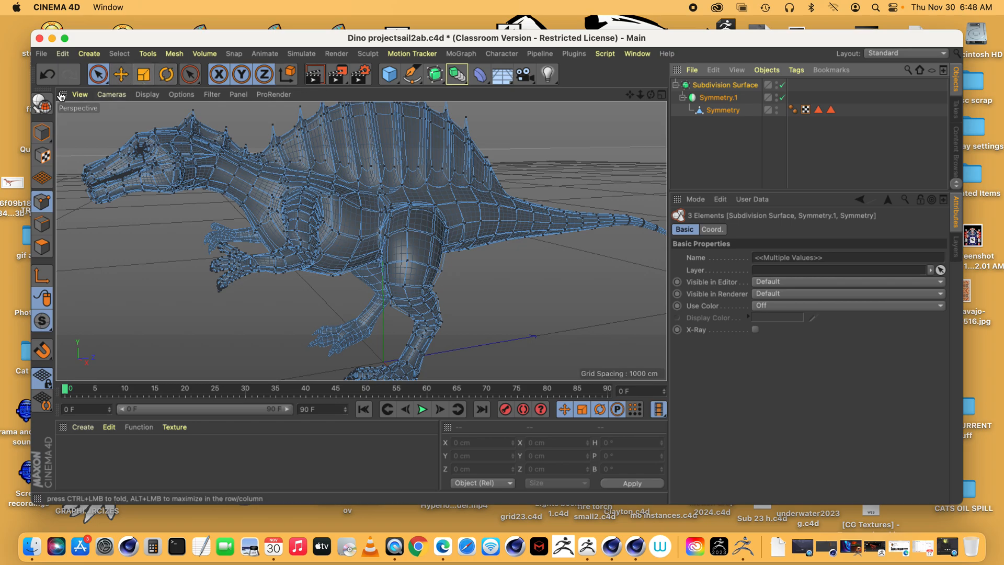
pyautogui.click(172, 53)
pyautogui.moveTo(175, 72)
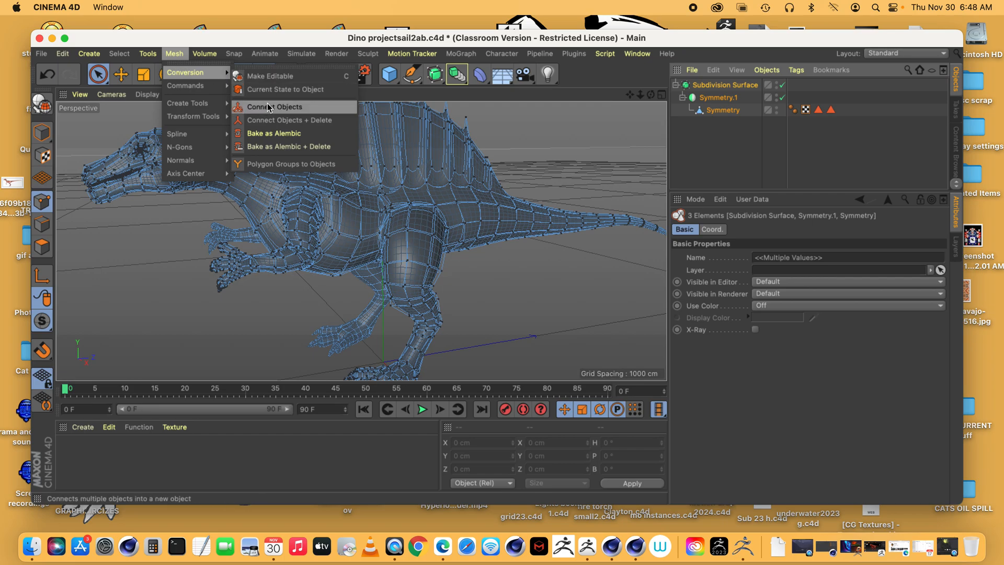
pyautogui.click(270, 89)
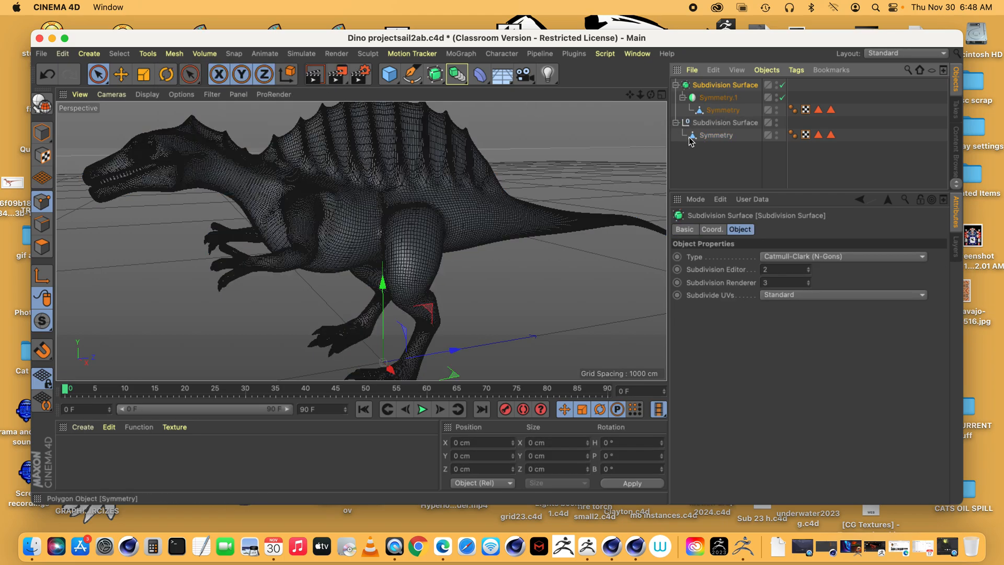
# Merge the baked Subdivision Surface null and its Symmetry child into one polygon object with Connect Objects + Delete.
pyautogui.moveTo(697, 144); pyautogui.dragTo(679, 117)
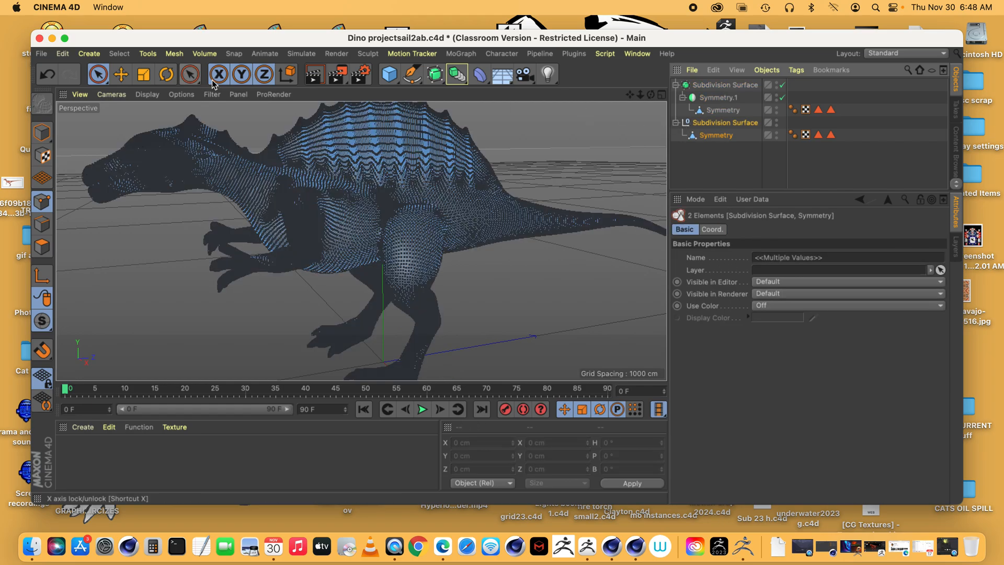
pyautogui.click(182, 58)
pyautogui.moveTo(199, 72)
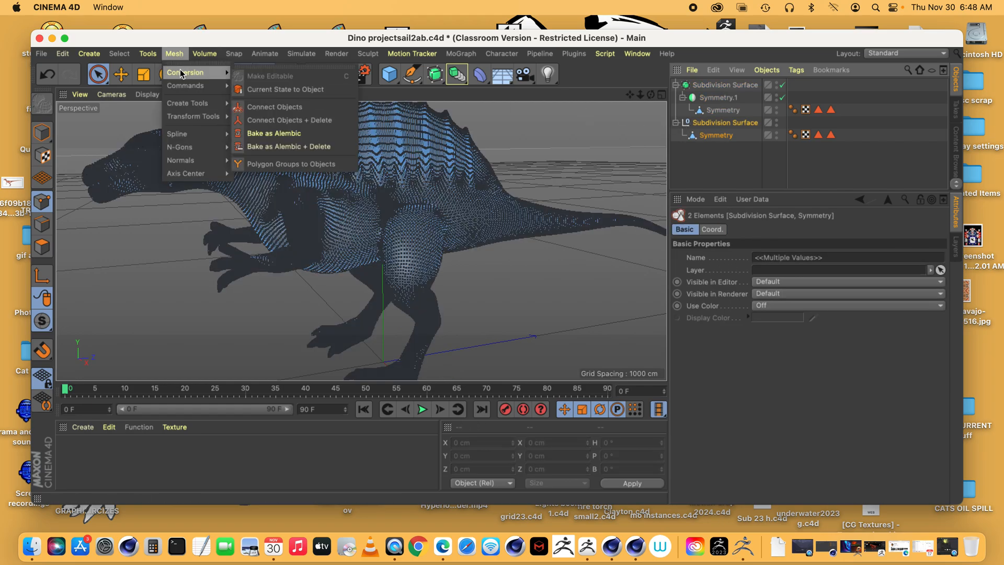
pyautogui.click(277, 108)
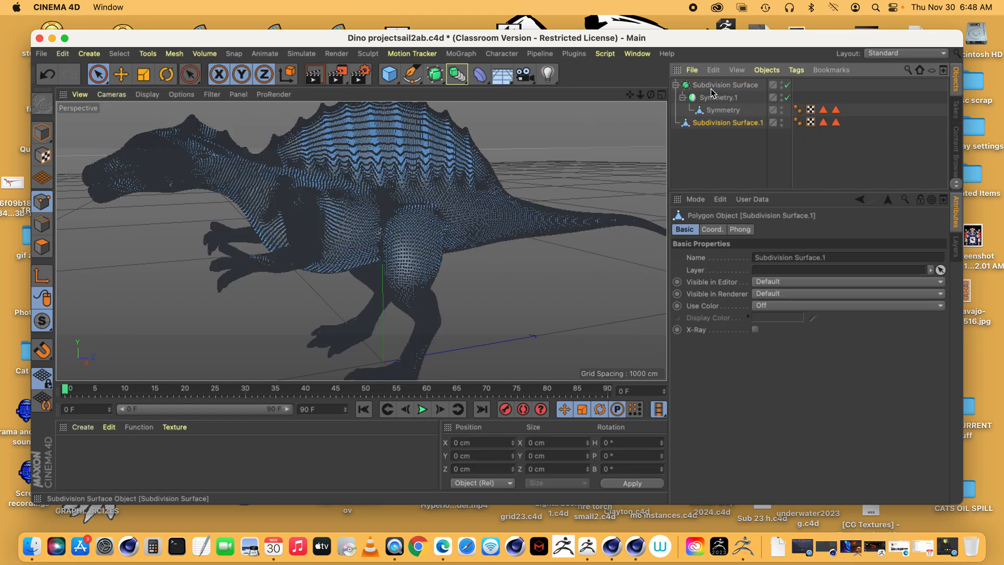
# Delete the original Subdivision Surface hierarchy so that only the merged polygon object remains.
pyautogui.click(710, 86)
pyautogui.press('Delete')
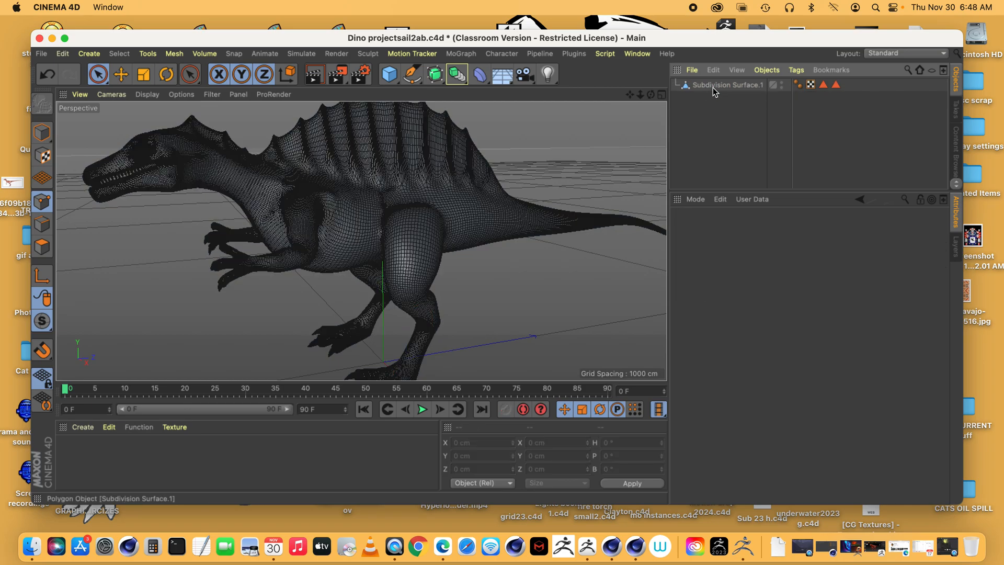
pyautogui.click(714, 85)
pyautogui.click(715, 149)
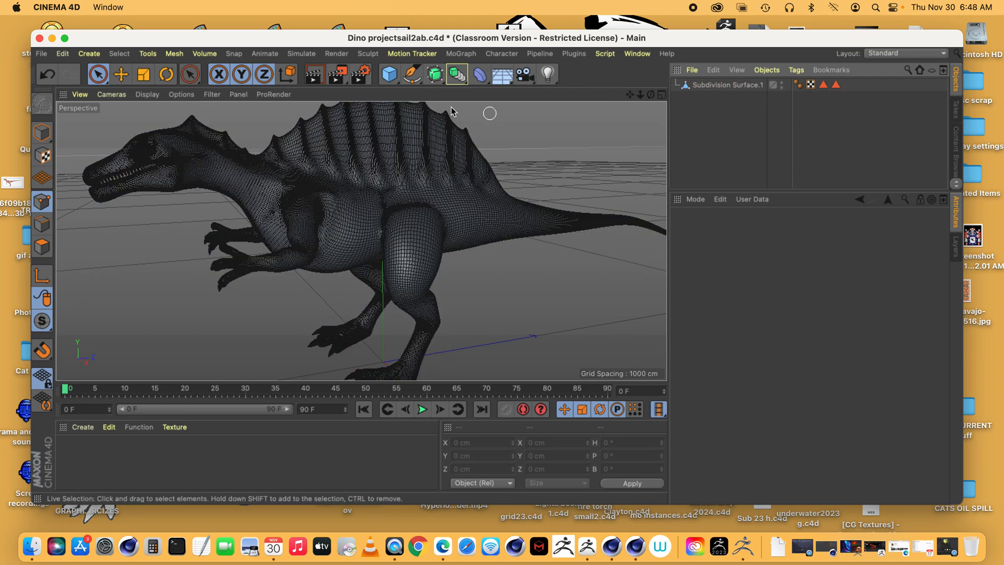
pyautogui.click(41, 53)
pyautogui.click(65, 173)
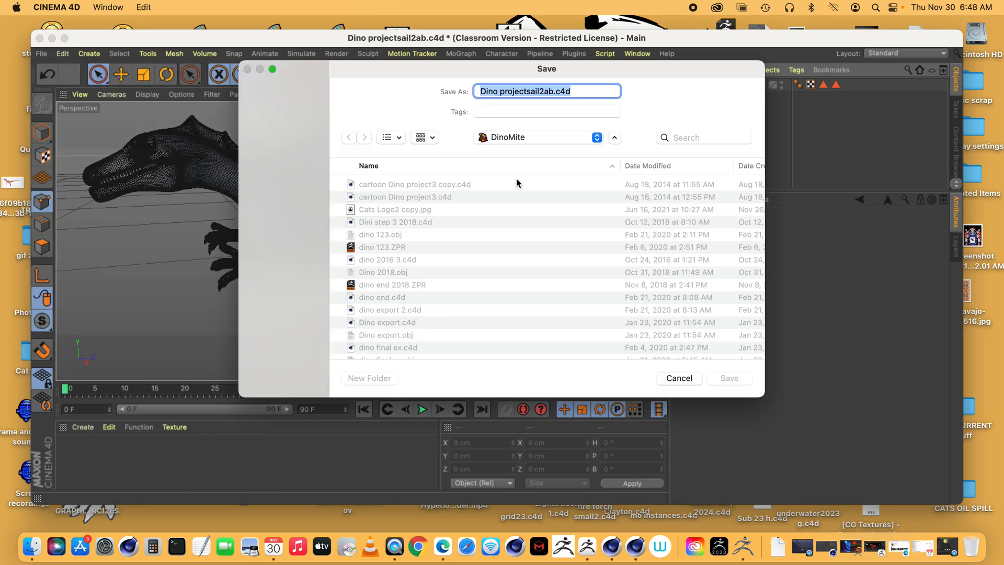
pyautogui.click(540, 91)
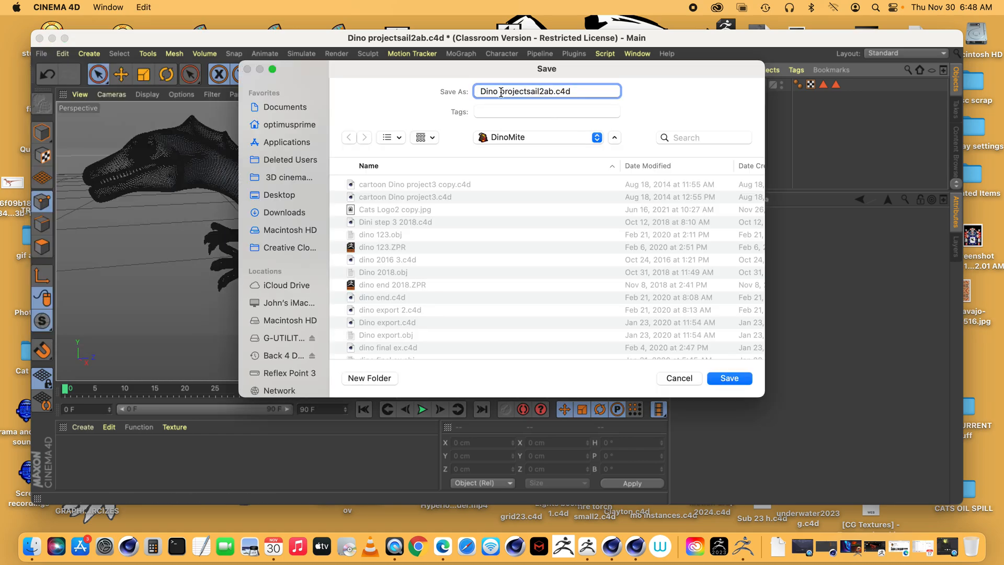
pyautogui.moveTo(501, 92); pyautogui.dragTo(634, 90)
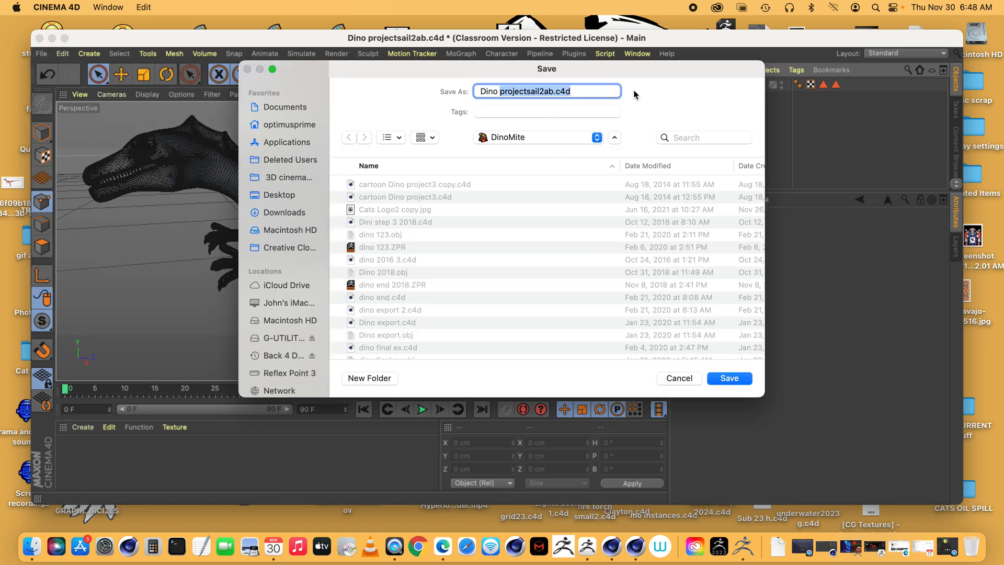
pyautogui.write('mesh')
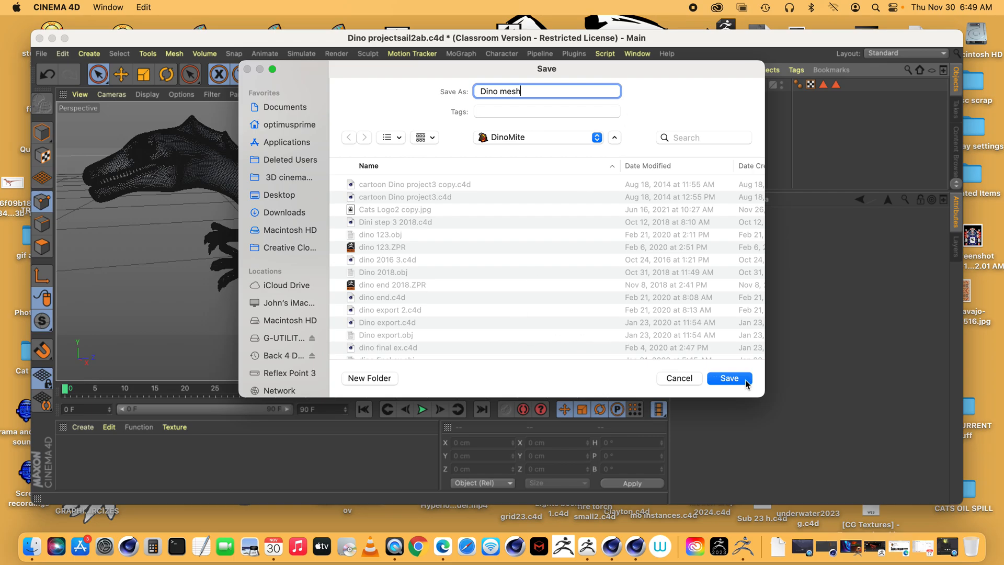
pyautogui.click(678, 378)
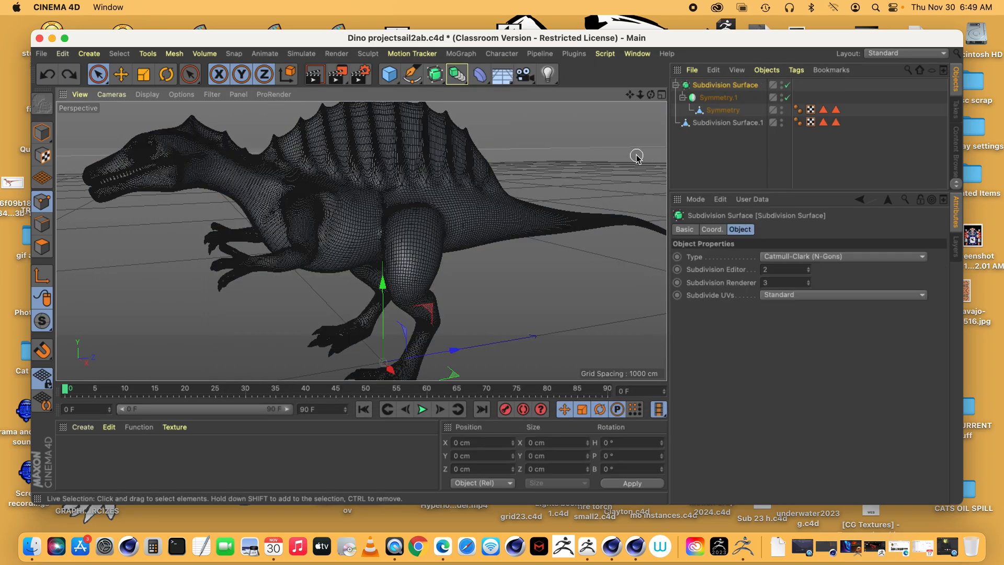
# Delete the merged polygon copy and keep the original Subdivision Surface and Symmetry.1 hierarchy.
pyautogui.click(745, 151)
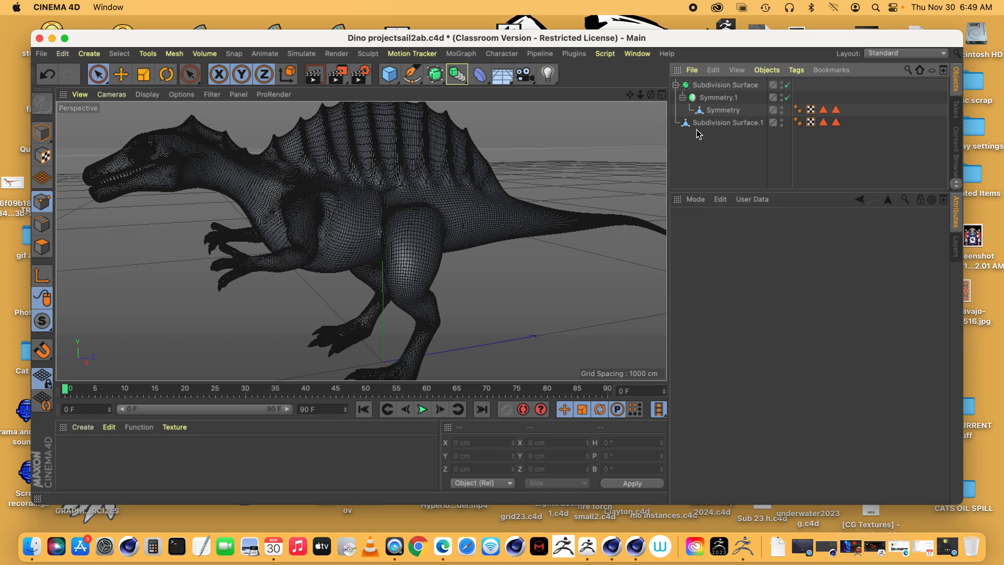
pyautogui.click(731, 124)
pyautogui.press('Delete')
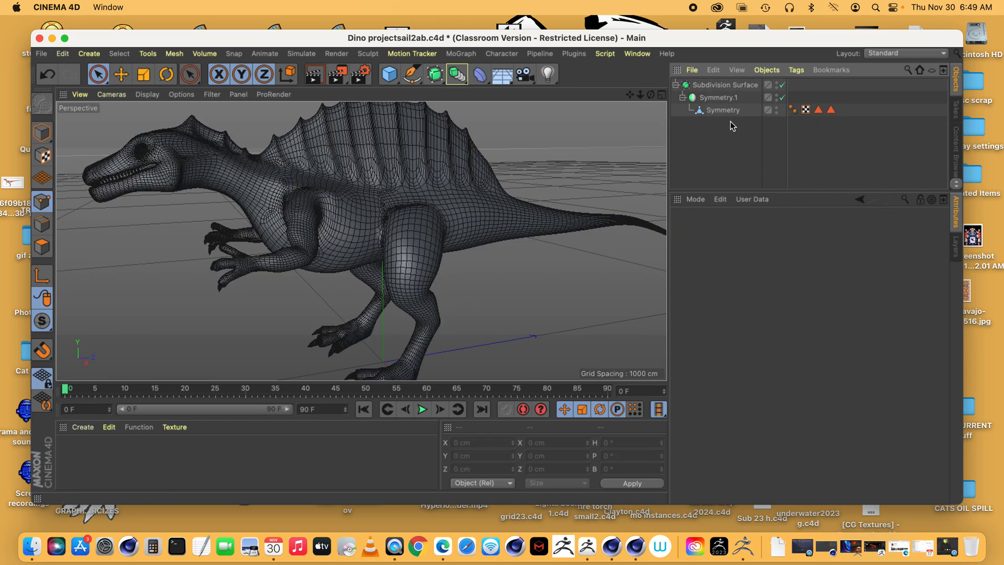
# Select the full generator hierarchy and save the project under the new name "Dino final pre mesh".
pyautogui.moveTo(732, 146); pyautogui.dragTo(691, 77)
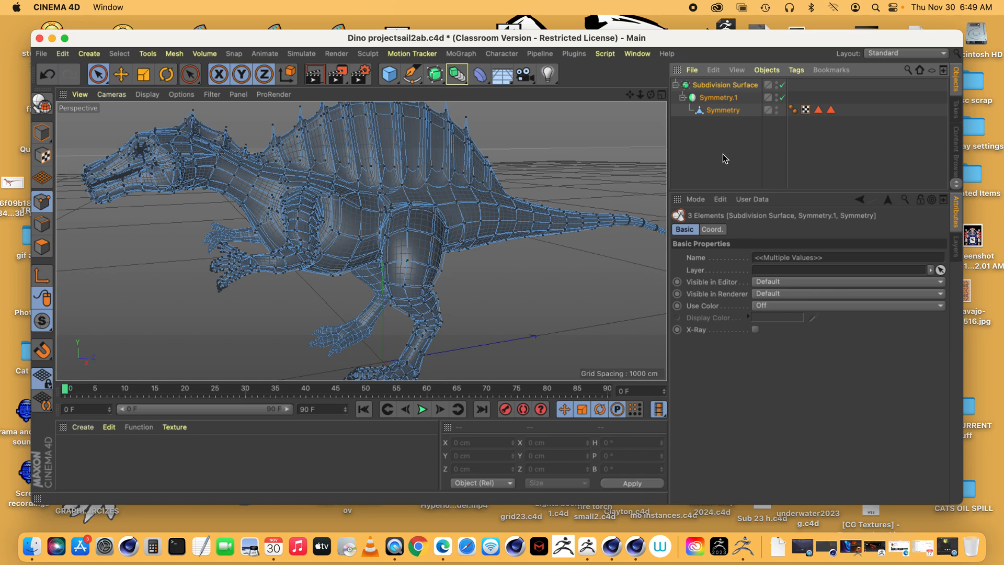
pyautogui.click(41, 54)
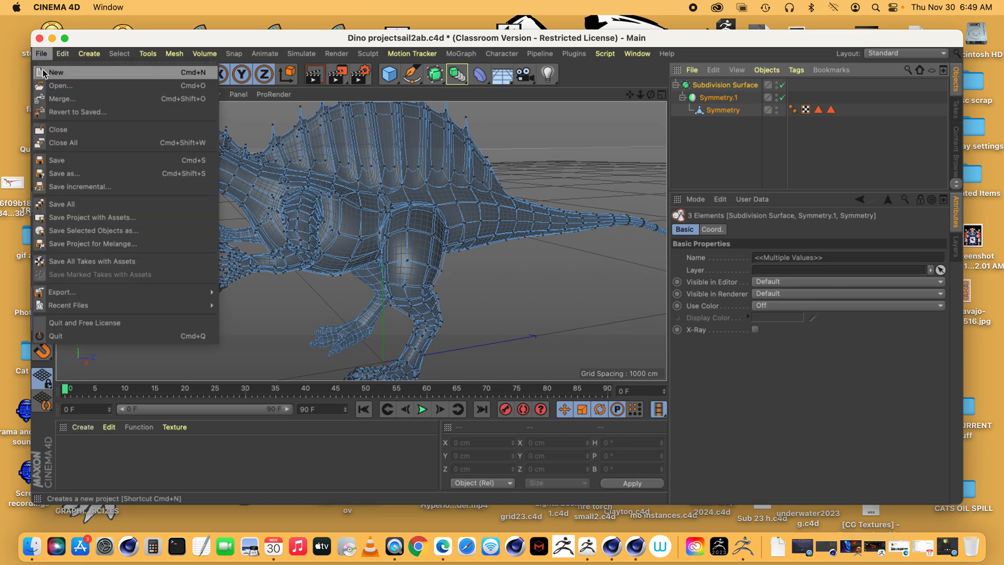
pyautogui.click(70, 177)
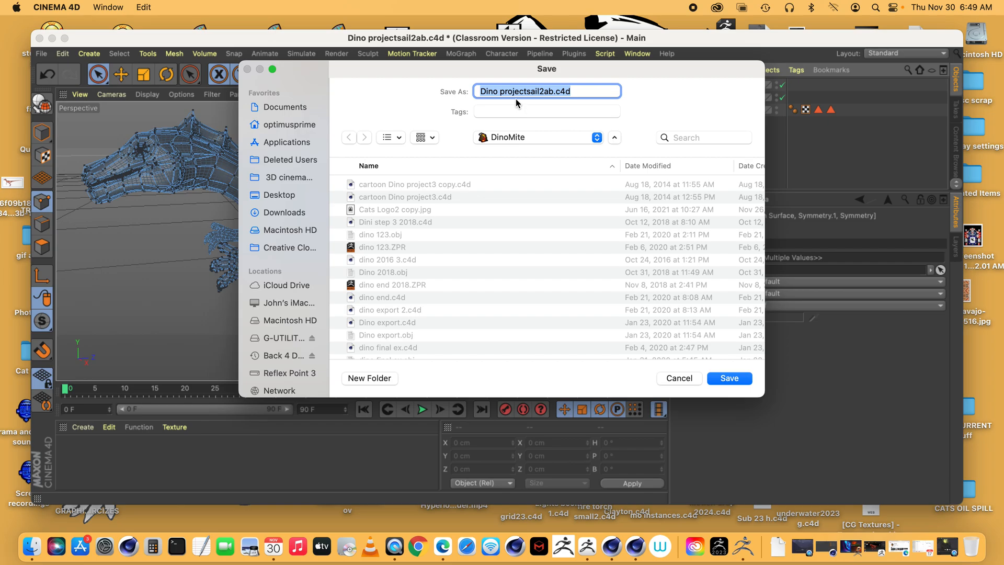
pyautogui.click(501, 91)
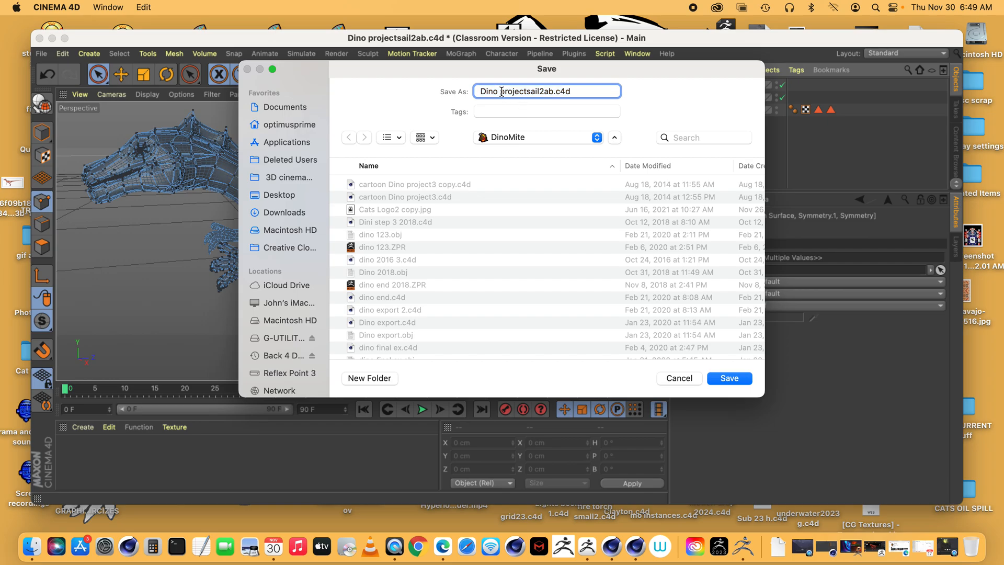
pyautogui.moveTo(501, 91); pyautogui.dragTo(550, 91)
pyautogui.write('final pre mesh')
pyautogui.click(728, 381)
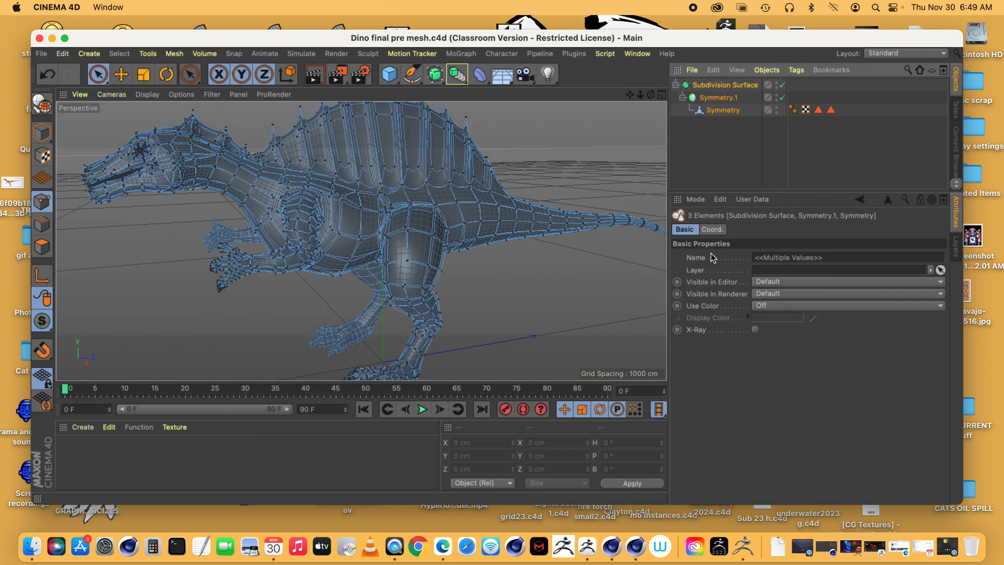
# Bake the selected Subdivision Surface, Symmetry.1 and Symmetry objects into a copy with Current State to Object.
pyautogui.click(174, 54)
pyautogui.moveTo(185, 72)
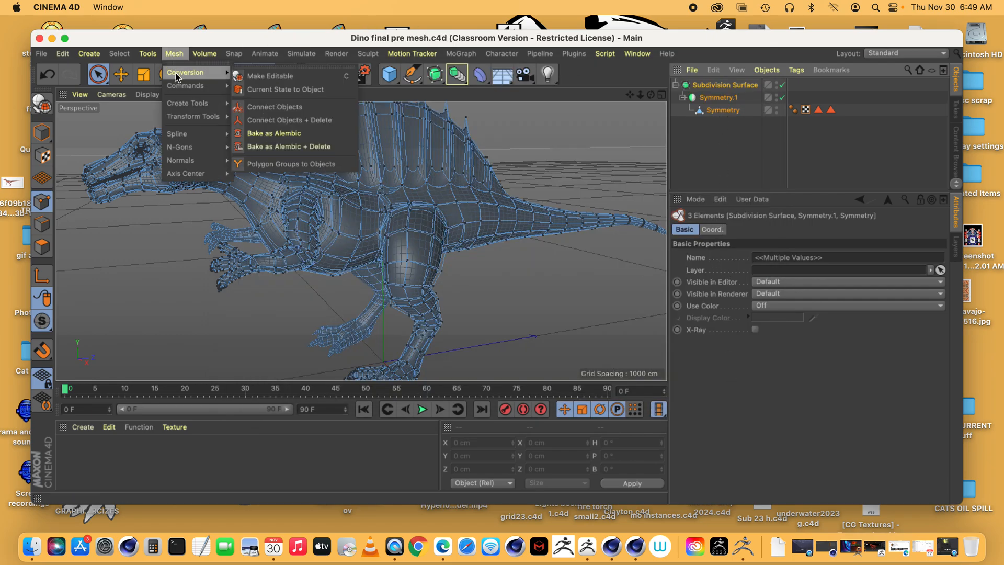
pyautogui.click(274, 107)
# Combine the baked null and its Symmetry mesh into a single polygon object using Connect Objects + Delete.
pyautogui.moveTo(719, 154); pyautogui.dragTo(690, 120)
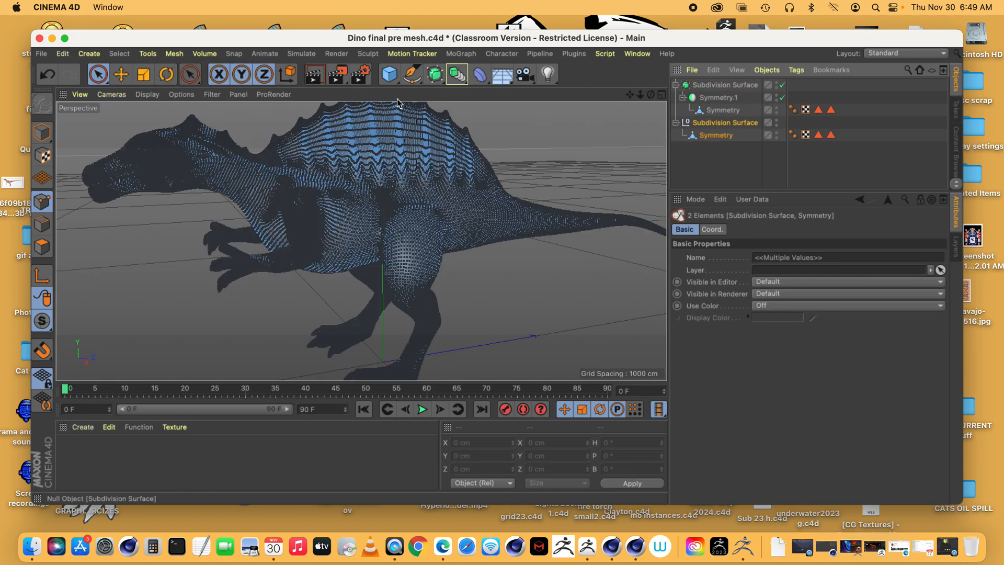
pyautogui.click(175, 54)
pyautogui.moveTo(179, 77)
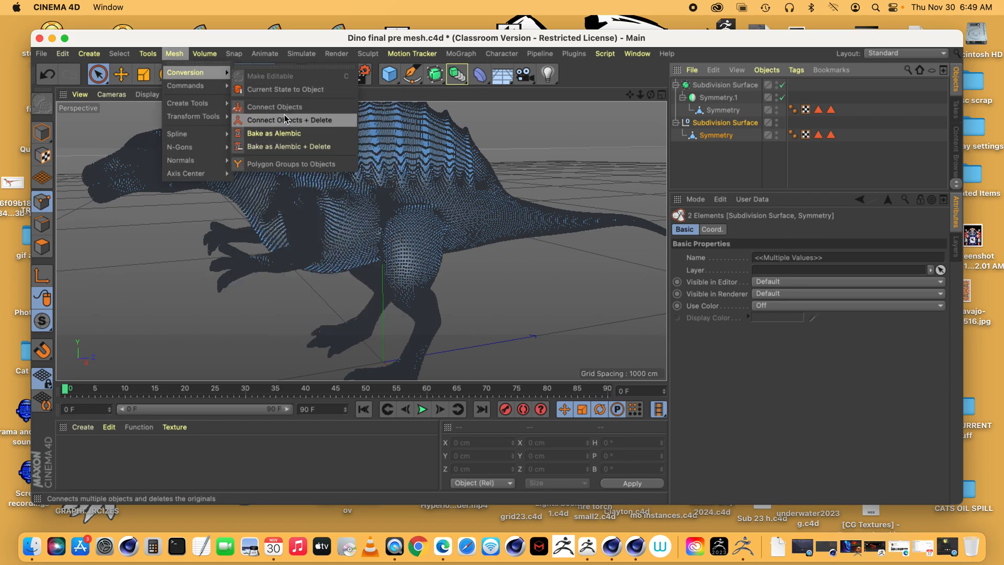
pyautogui.click(285, 120)
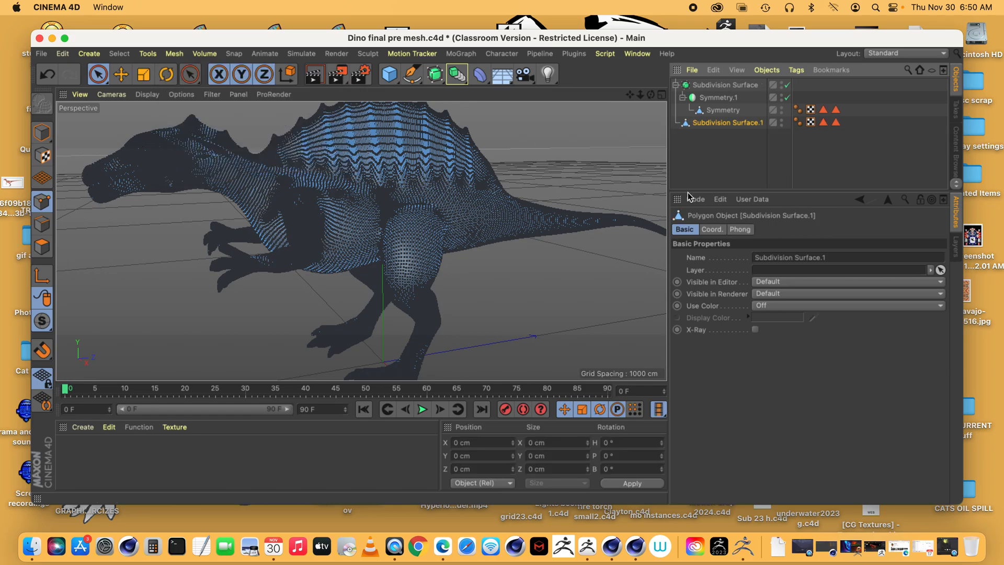
# Delete the original Subdivision Surface generator with its children and select the remaining combined mesh.
pyautogui.click(726, 86)
pyautogui.press('Delete')
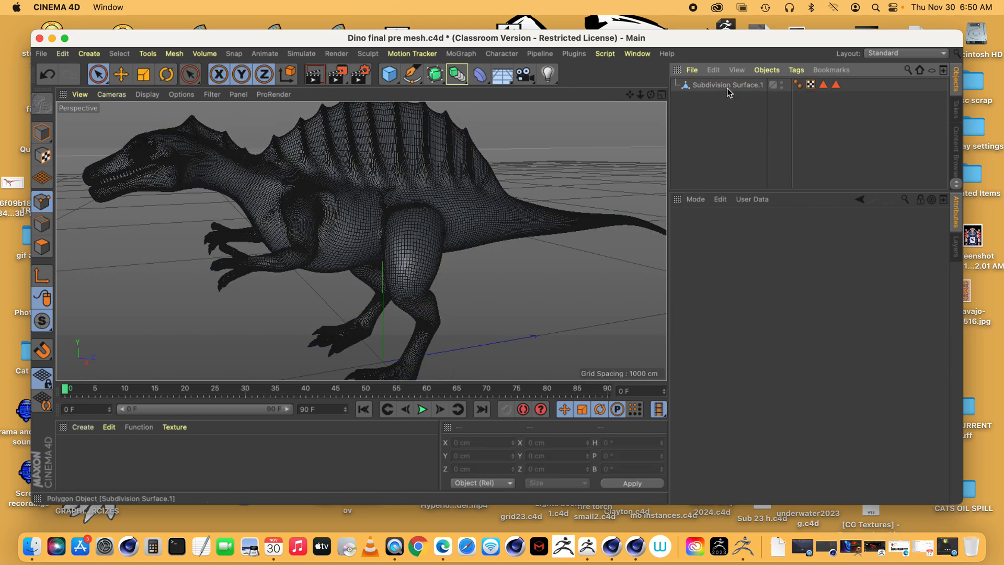
pyautogui.click(727, 87)
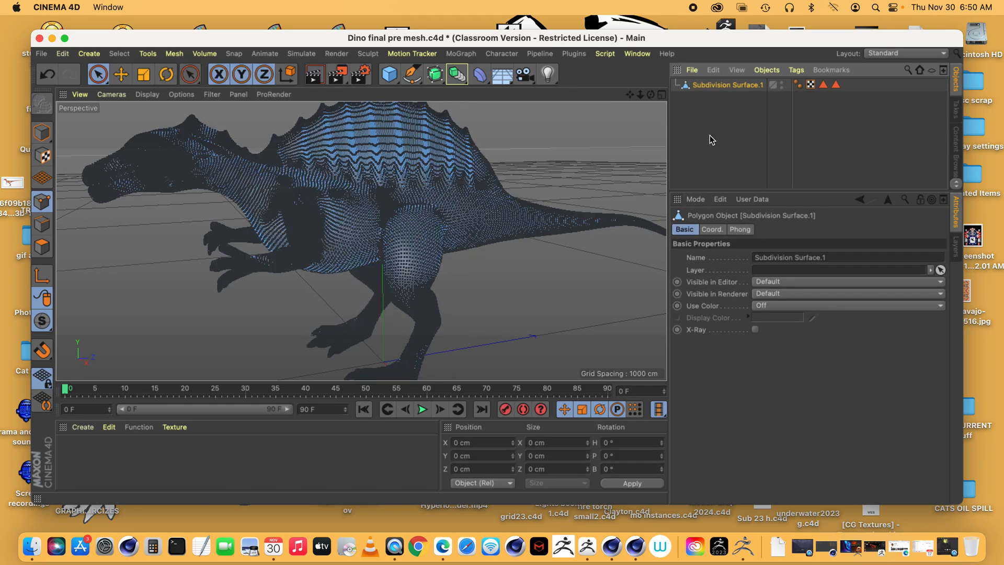
# Save the project as a separate file named "Dino mesh" in the DinoMite folder.
pyautogui.click(41, 53)
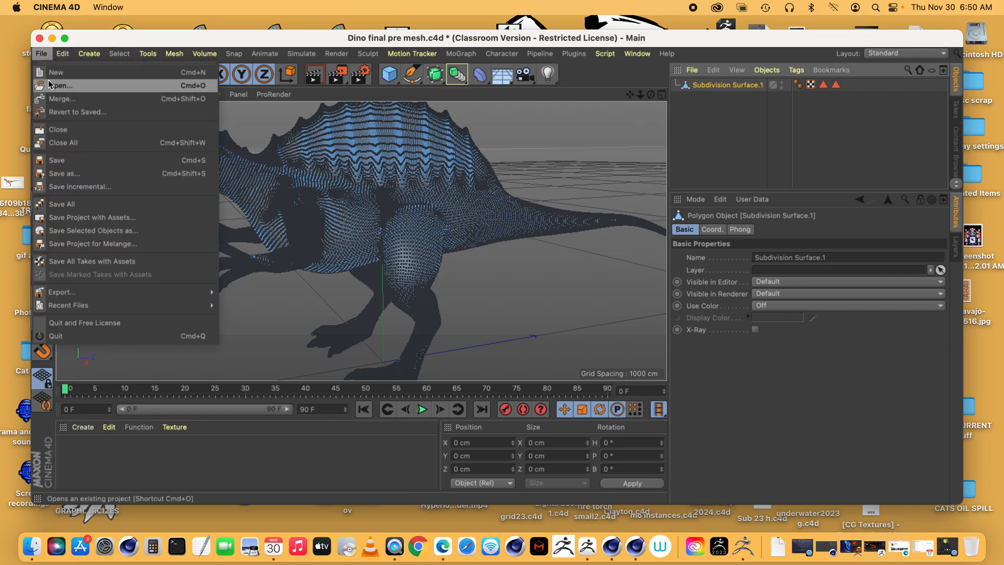
pyautogui.click(64, 173)
pyautogui.click(530, 94)
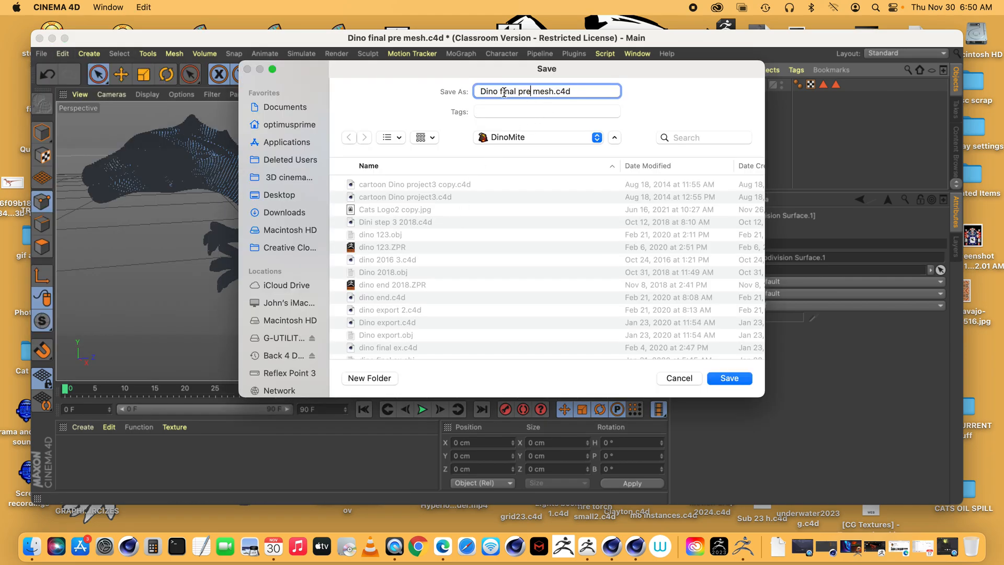
pyautogui.moveTo(500, 91); pyautogui.dragTo(531, 92)
pyautogui.press('BackSpace')
pyautogui.click(730, 377)
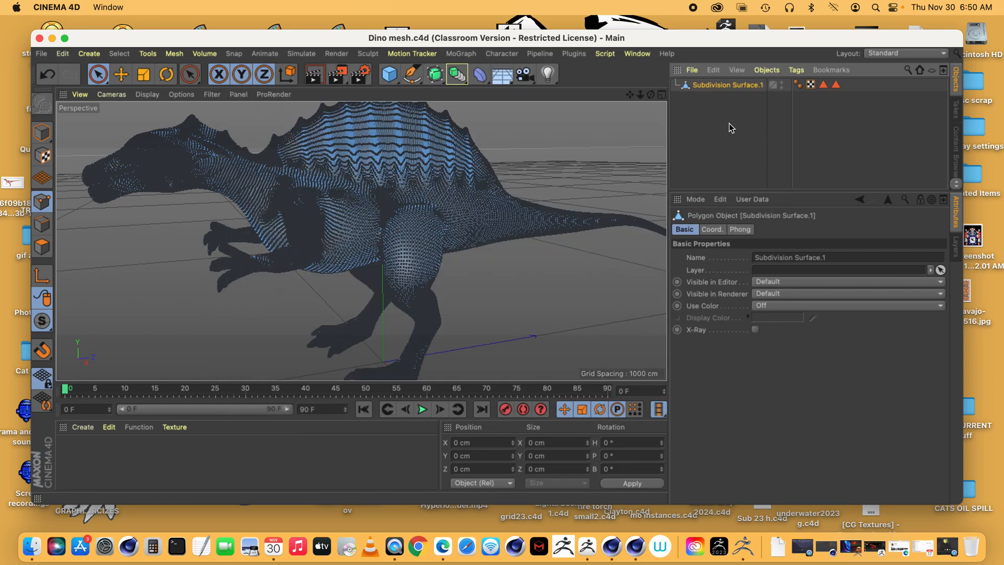
# Export the mesh as a Wavefront OBJ named "Dino Final mesh" in the DinoMite folder, using the Default export preset.
pyautogui.click(731, 128)
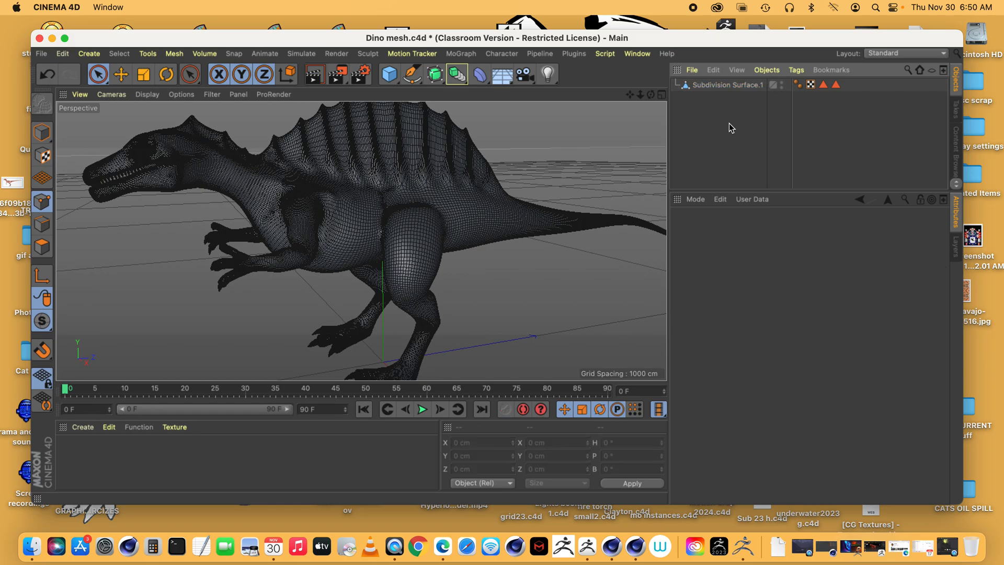
pyautogui.click(42, 53)
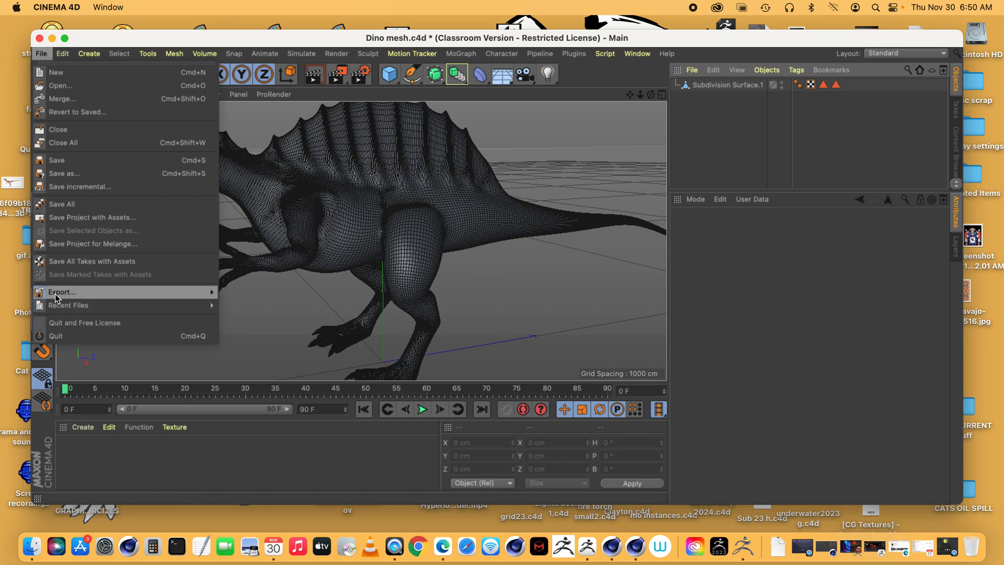
pyautogui.moveTo(73, 293)
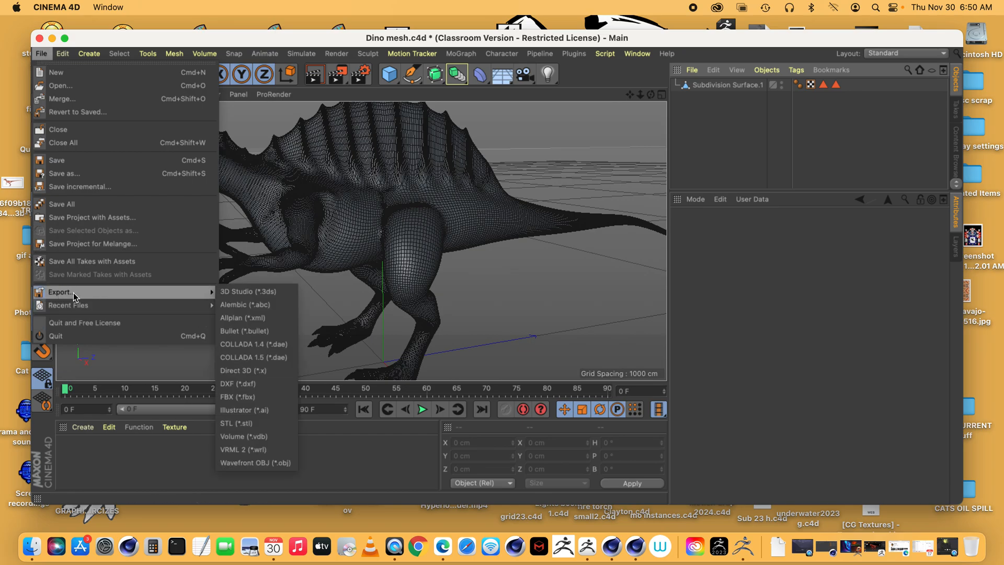
pyautogui.click(259, 463)
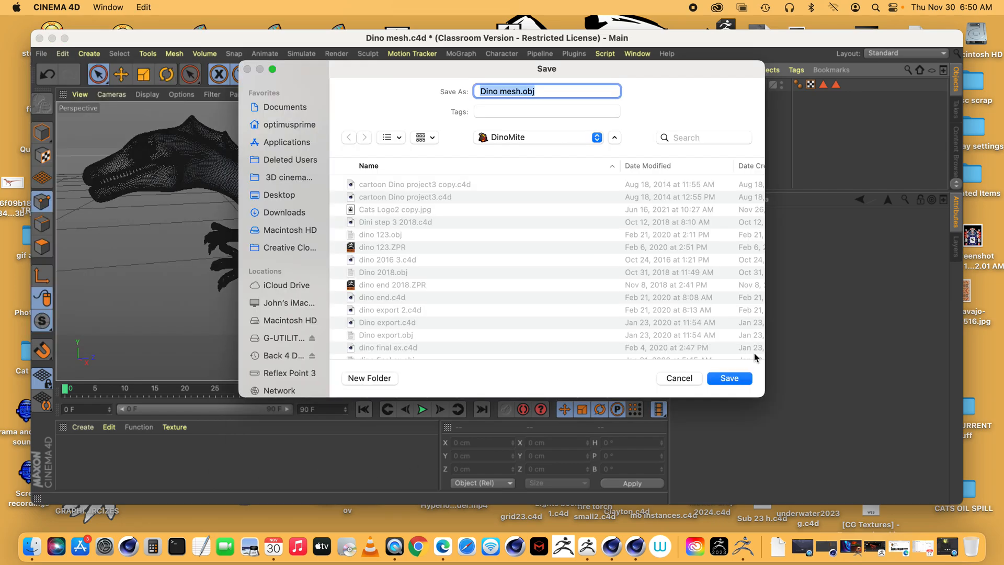
pyautogui.click(500, 91)
pyautogui.write('Final')
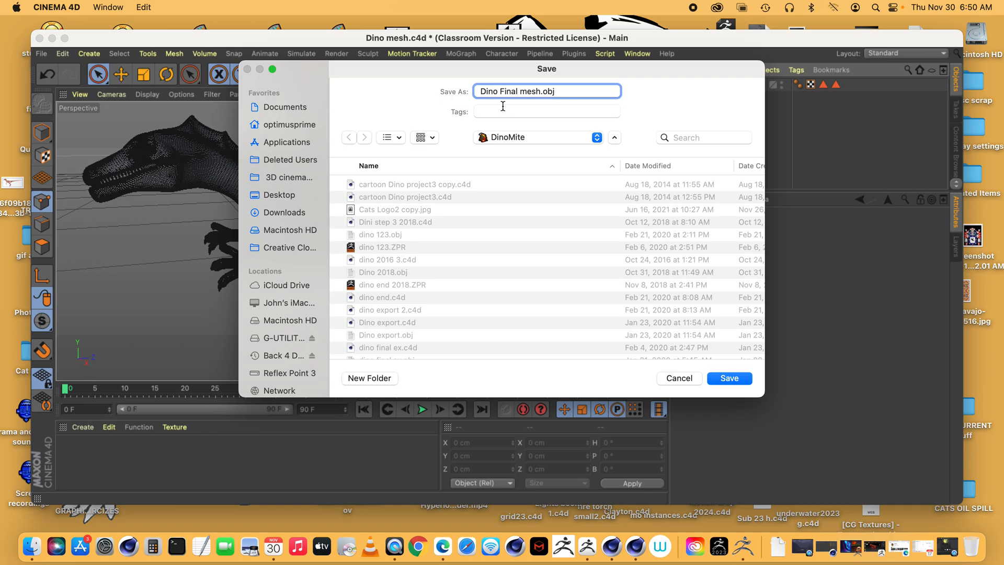
pyautogui.click(730, 378)
pyautogui.moveTo(760, 225); pyautogui.dragTo(719, 138)
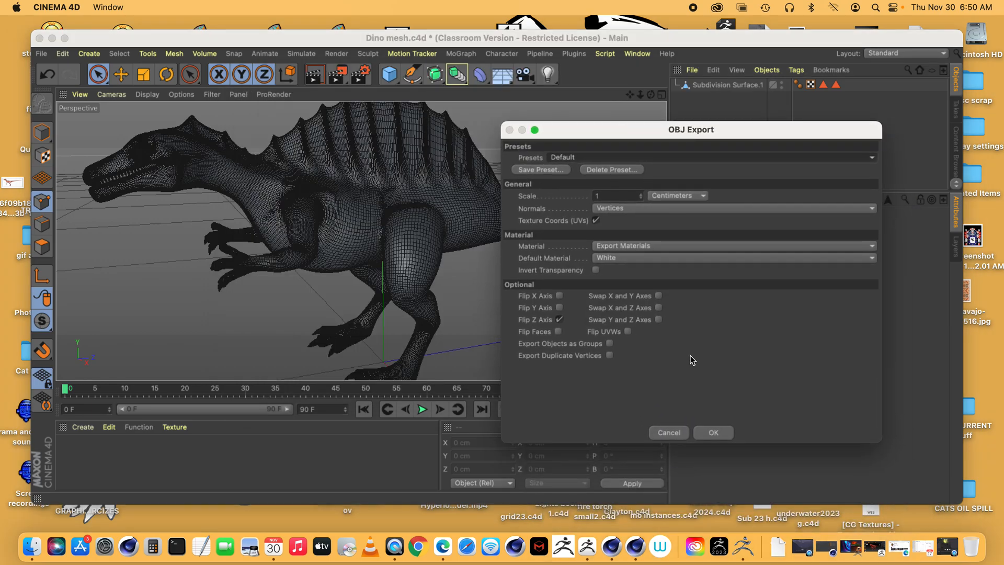
pyautogui.click(713, 432)
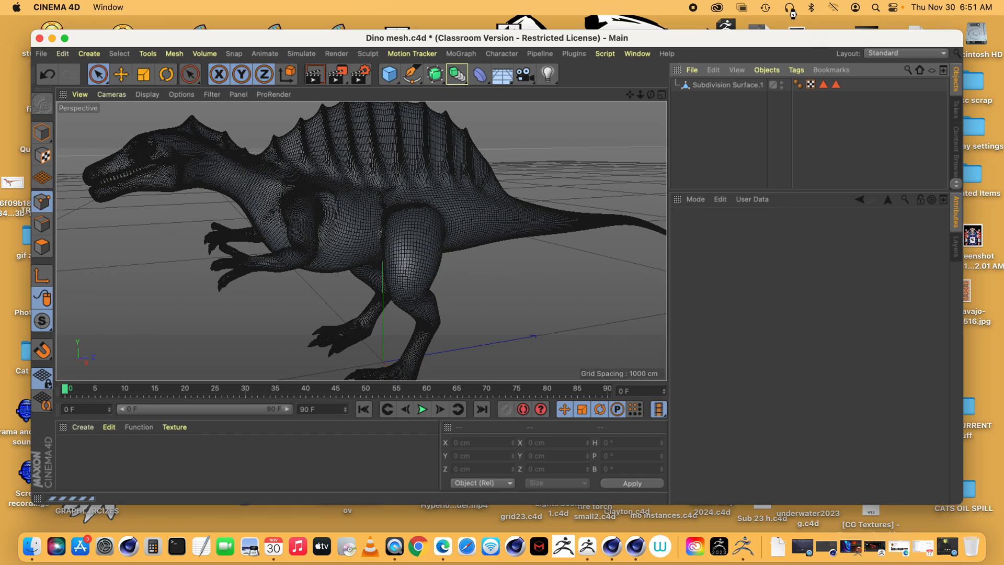
# Minimize the Cinema 4D window and switch to ZBrush.
pyautogui.moveTo(774, 38); pyautogui.dragTo(771, 53)
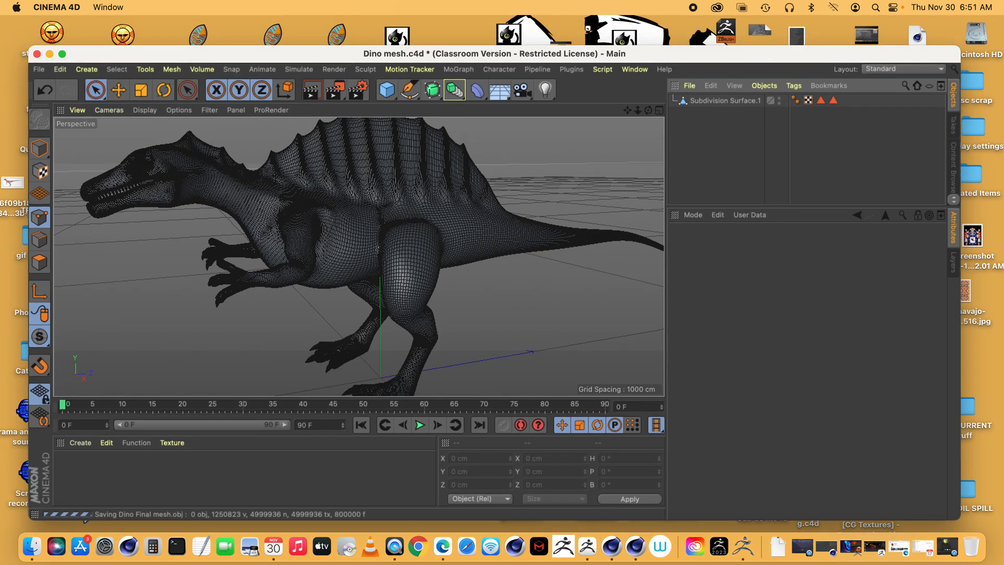
pyautogui.click(580, 33)
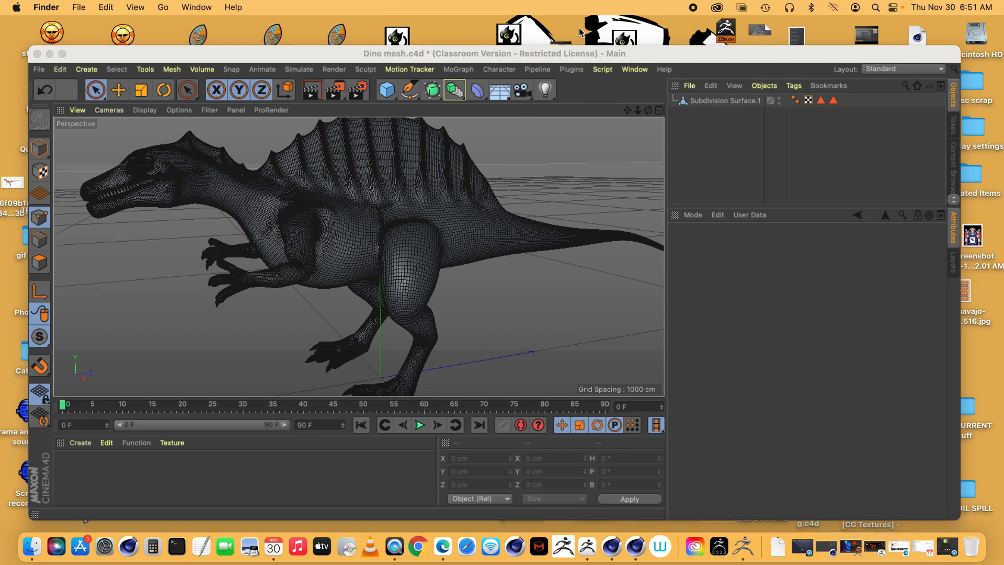
pyautogui.click(651, 58)
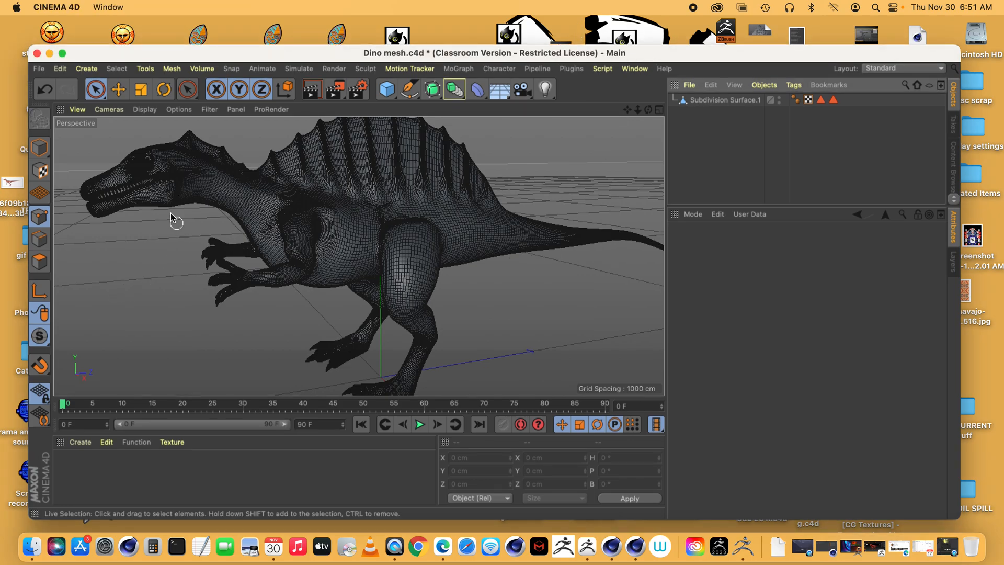
pyautogui.click(50, 54)
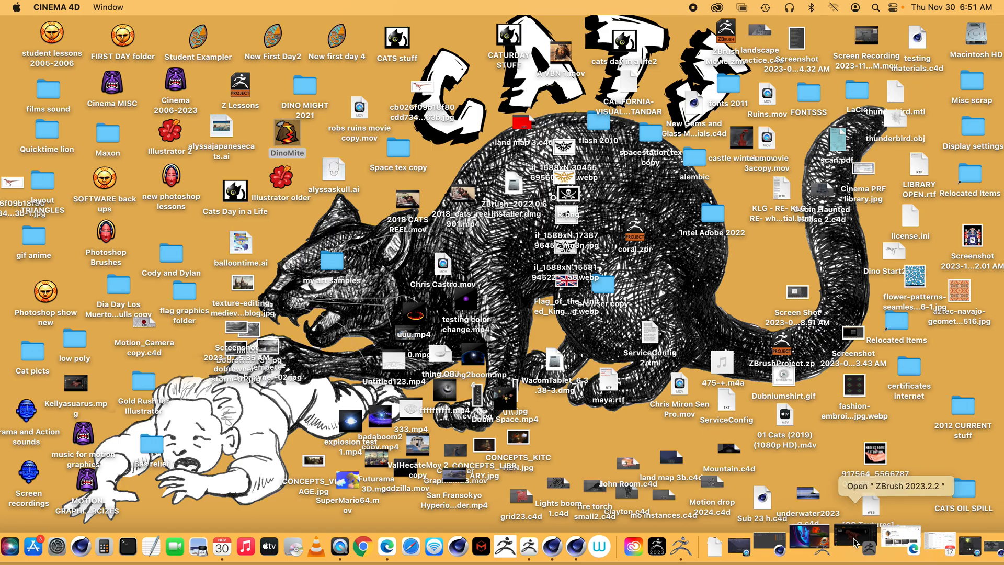
pyautogui.click(853, 542)
pyautogui.moveTo(380, 426); pyautogui.dragTo(368, 31)
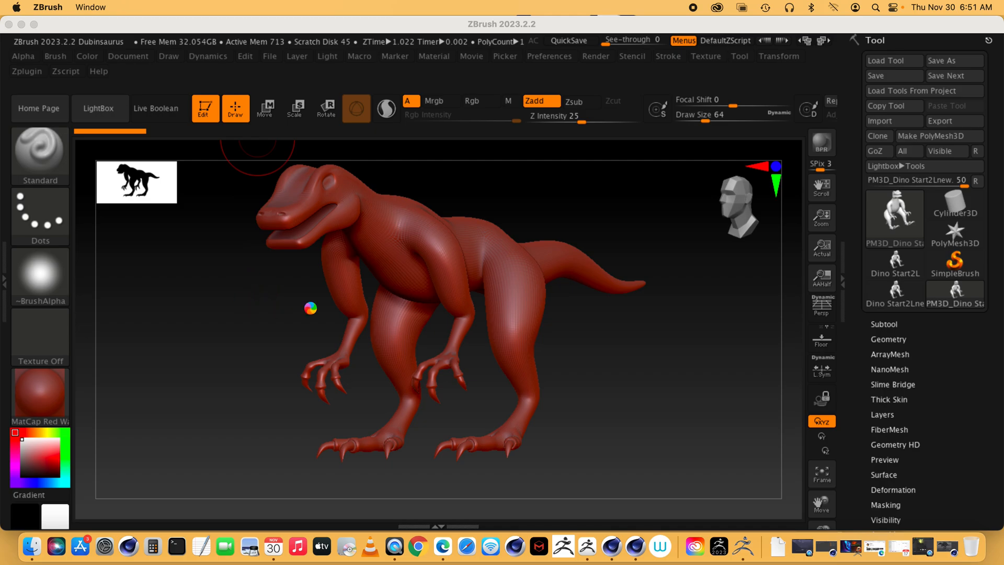
# Force quit the unresponsive ZBrush and License Server applications and close the force-quit window.
pyautogui.press('super+alt+Escape')
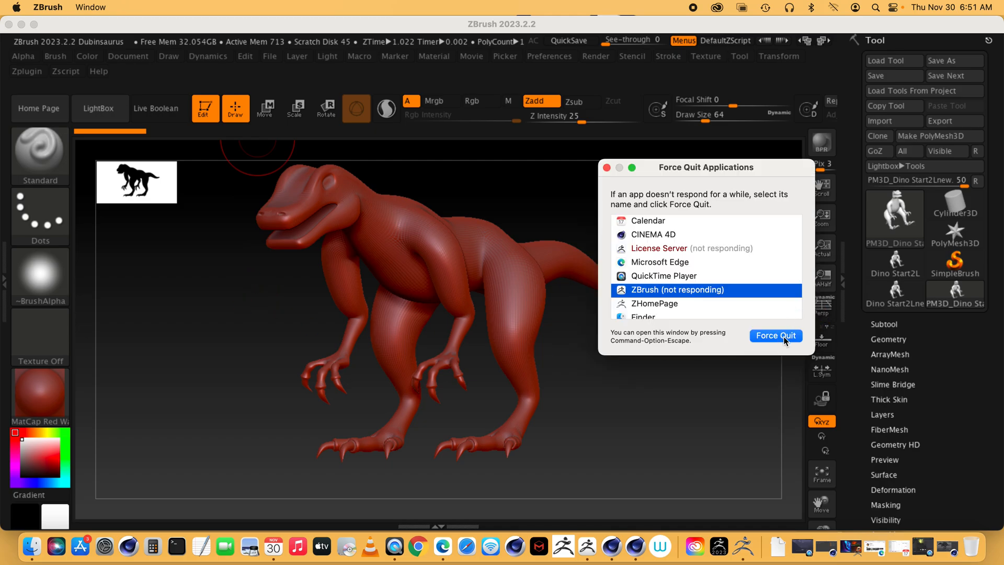
pyautogui.click(780, 337)
pyautogui.click(782, 275)
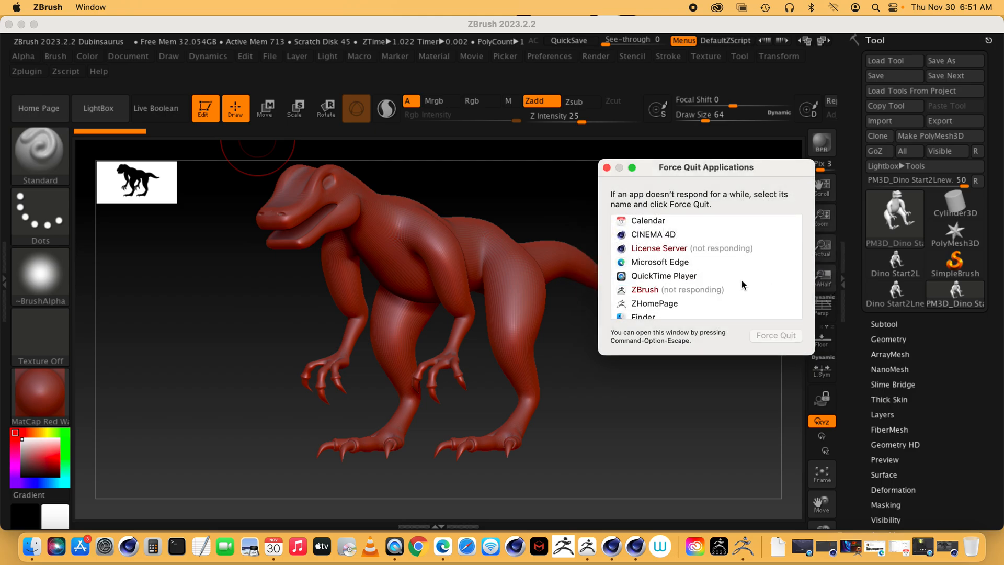
pyautogui.click(672, 249)
pyautogui.click(769, 338)
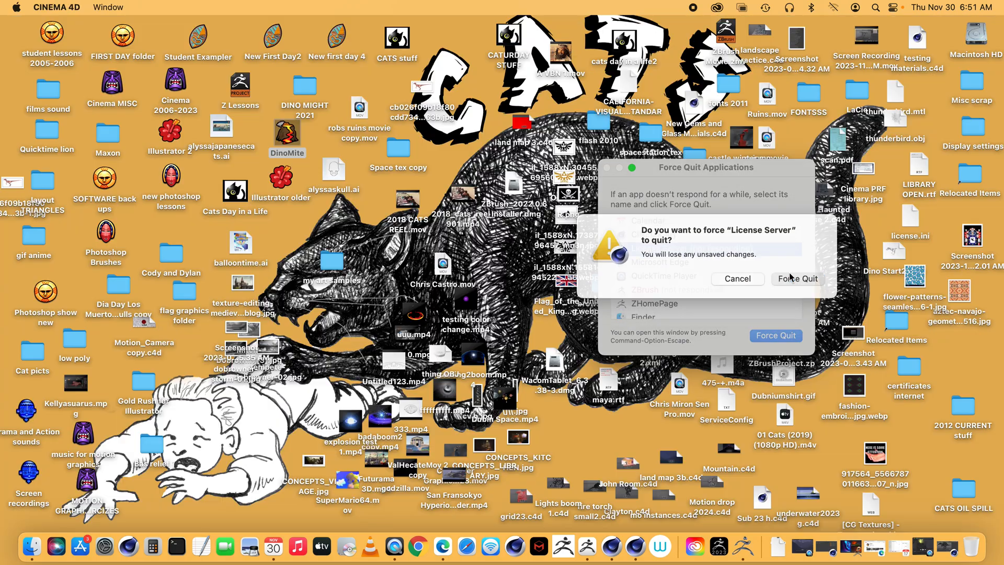
pyautogui.click(794, 278)
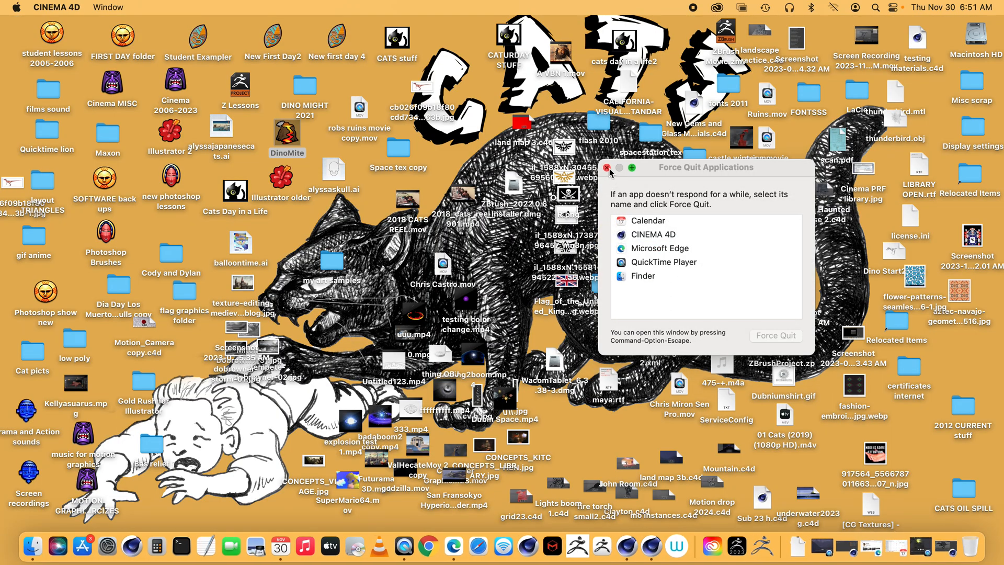
pyautogui.click(607, 169)
# Relaunch the License Server minimized, and restart ZBrush, dismissing its home page and startup note.
pyautogui.click(693, 547)
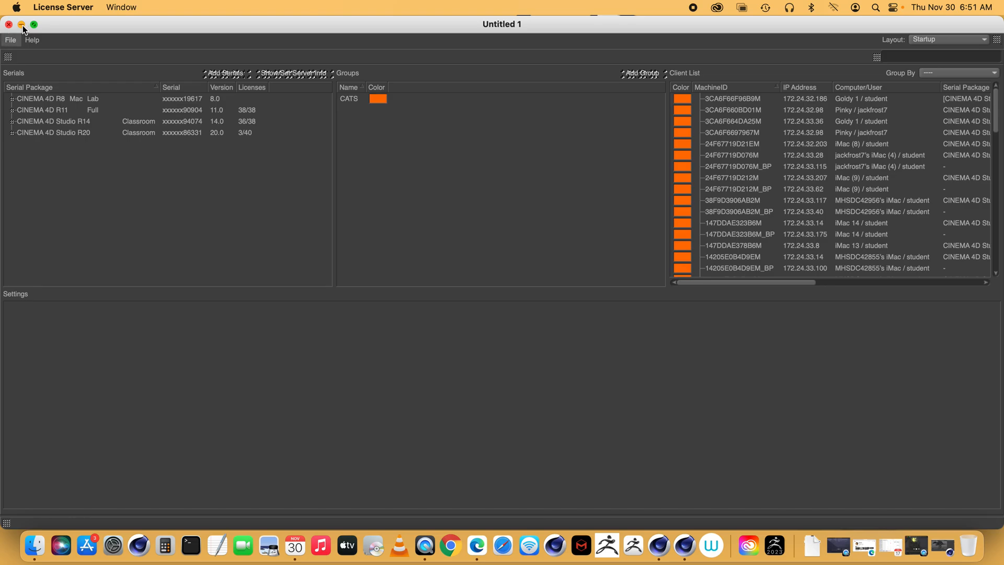
pyautogui.click(20, 24)
pyautogui.click(622, 547)
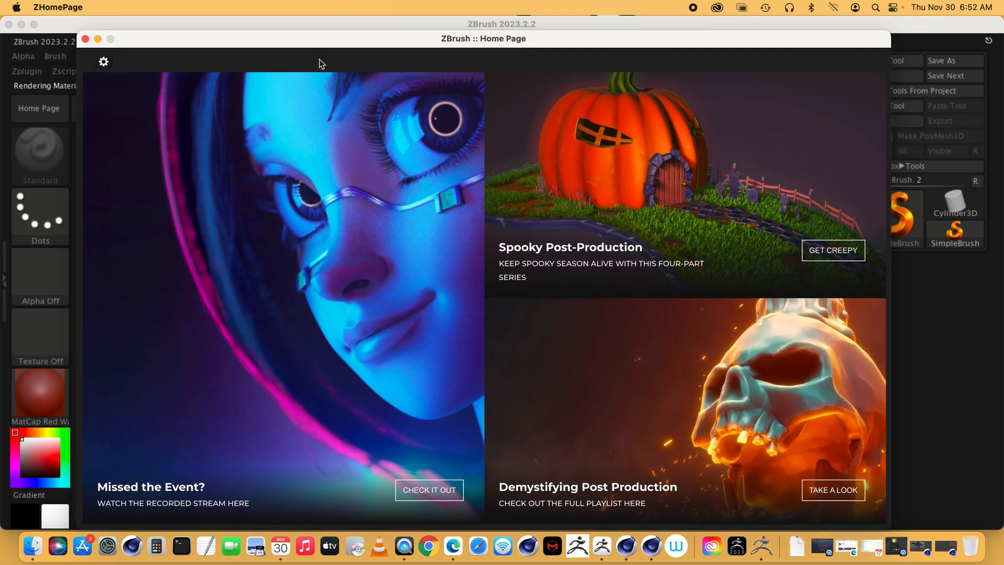
pyautogui.moveTo(334, 60); pyautogui.dragTo(390, 78)
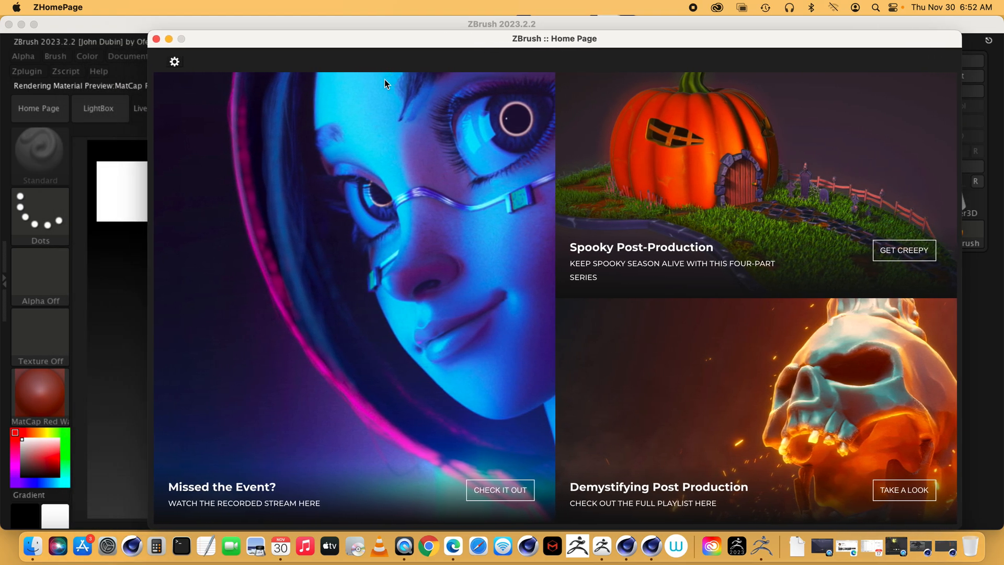
pyautogui.click(156, 40)
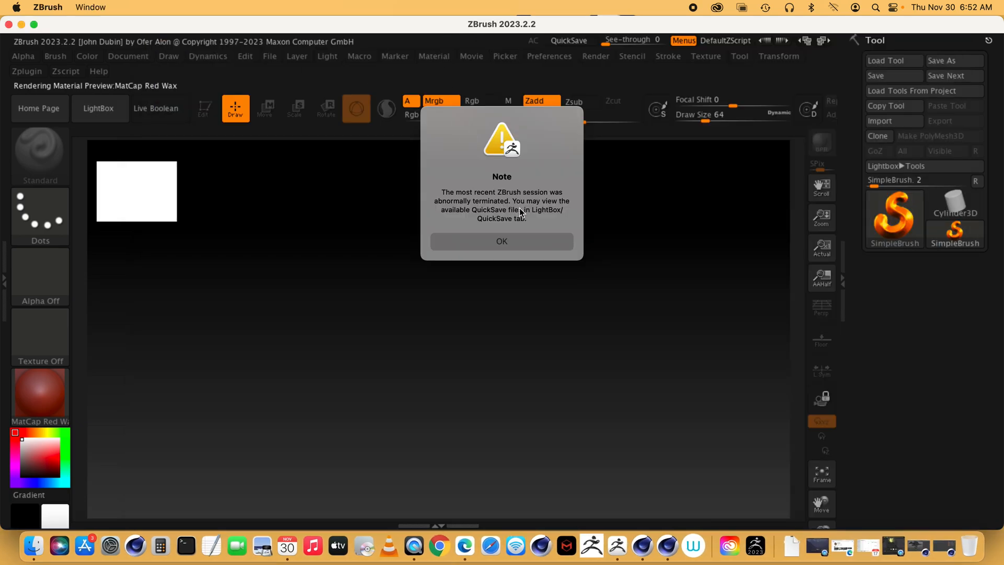
pyautogui.click(520, 241)
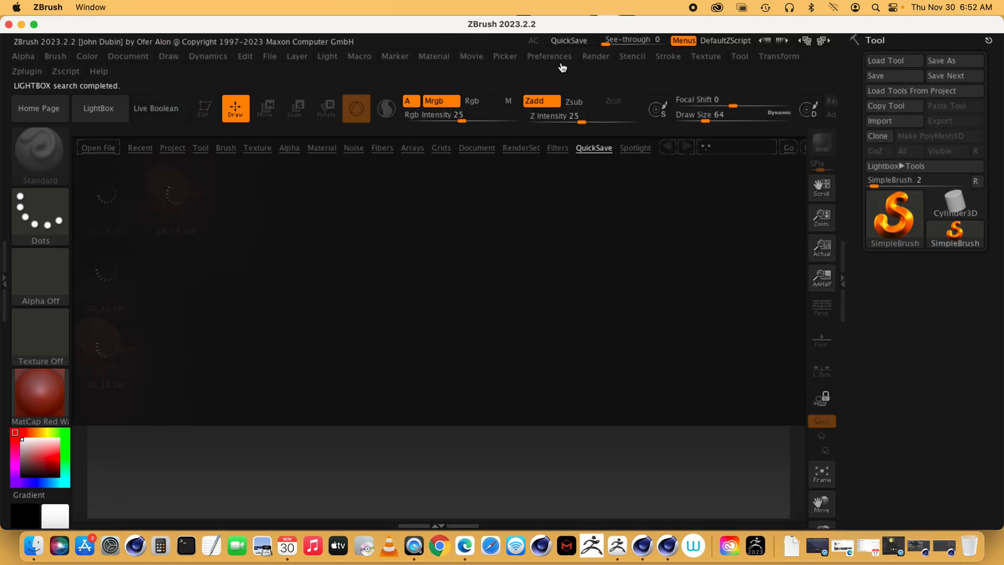
# Raise the ScreenSaver Timer in the ZBrush preferences to the end of its slider range.
pyautogui.click(553, 61)
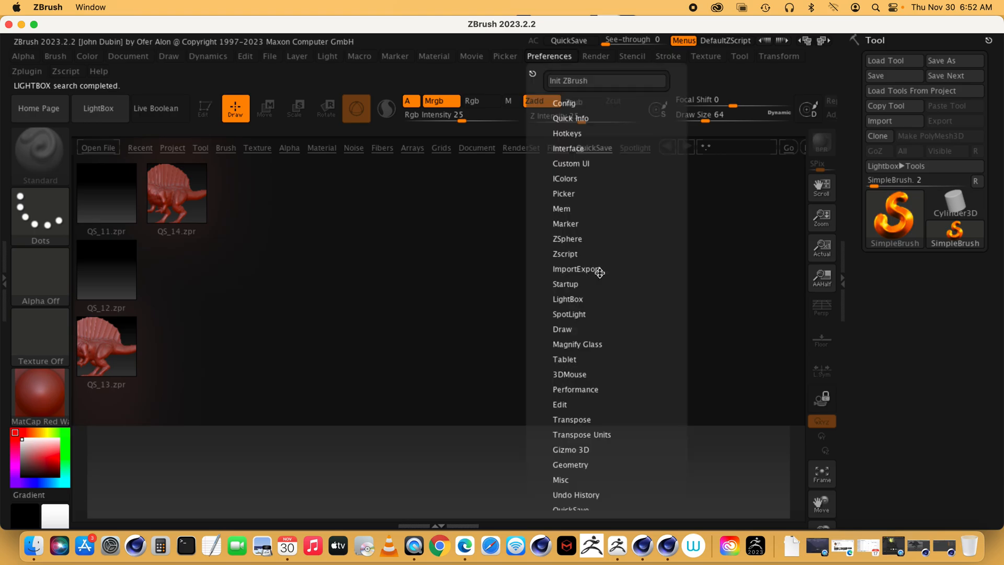
pyautogui.scroll(2, 602, 290)
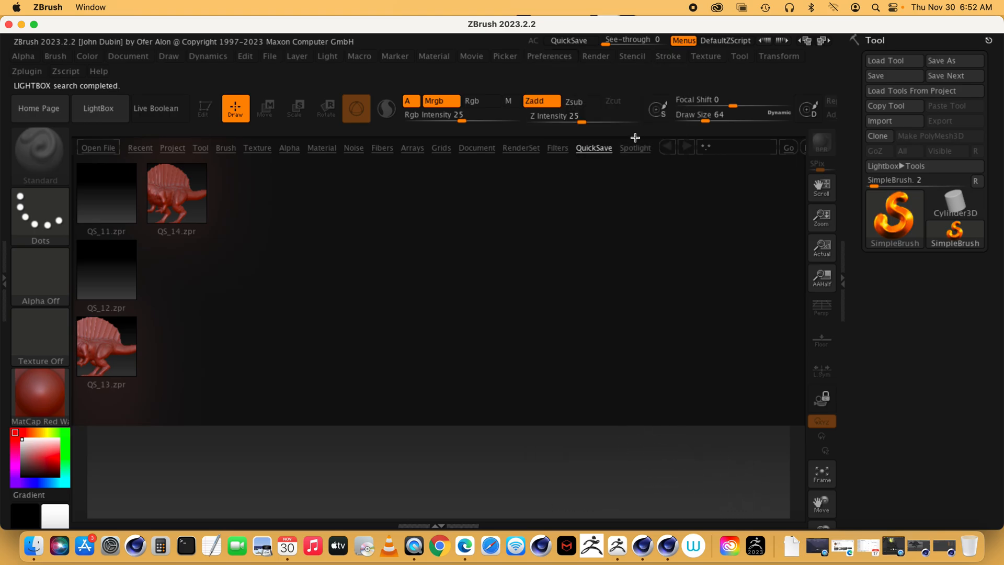
pyautogui.click(542, 59)
pyautogui.scroll(-5, 651, 366)
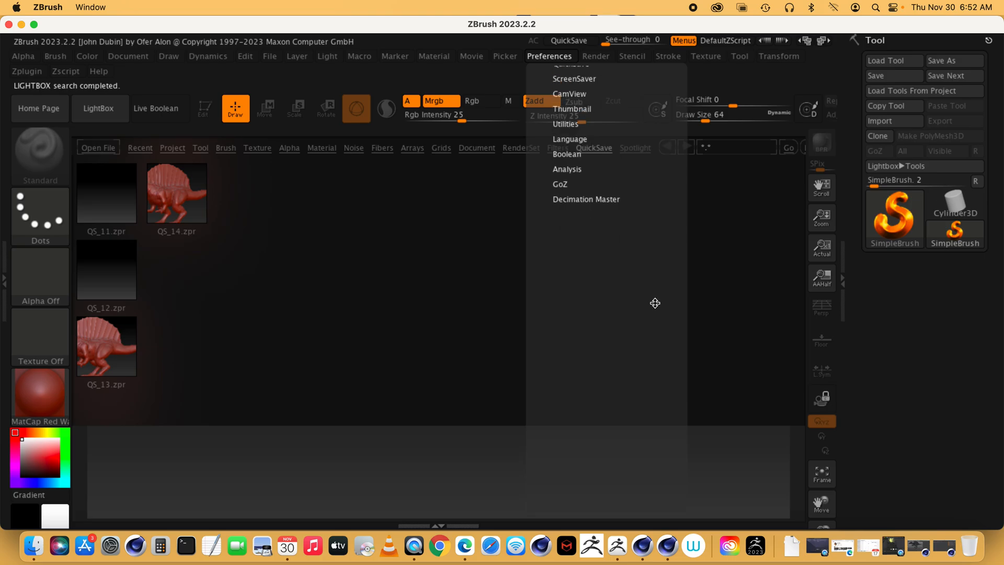
pyautogui.scroll(2, 655, 340)
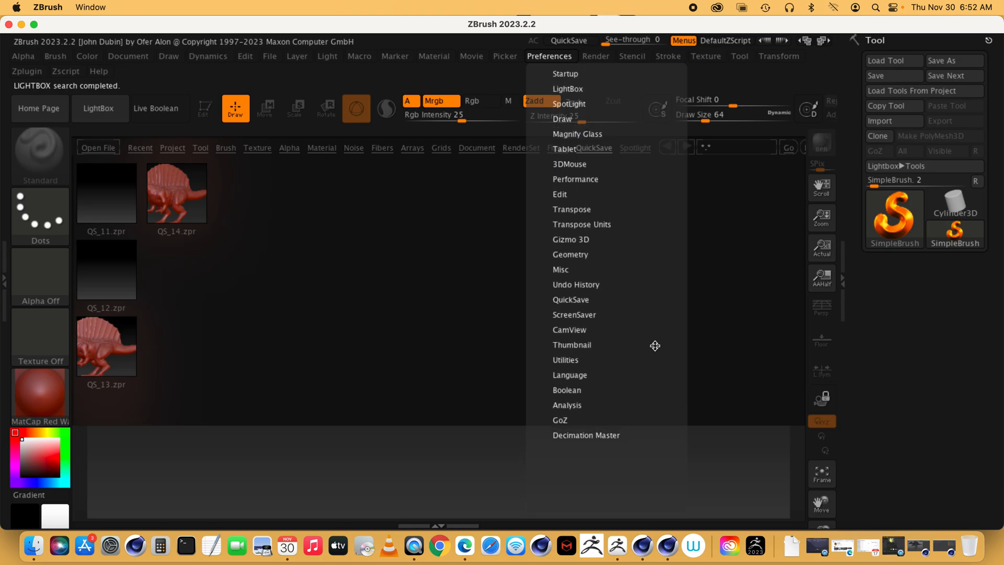
pyautogui.click(582, 311)
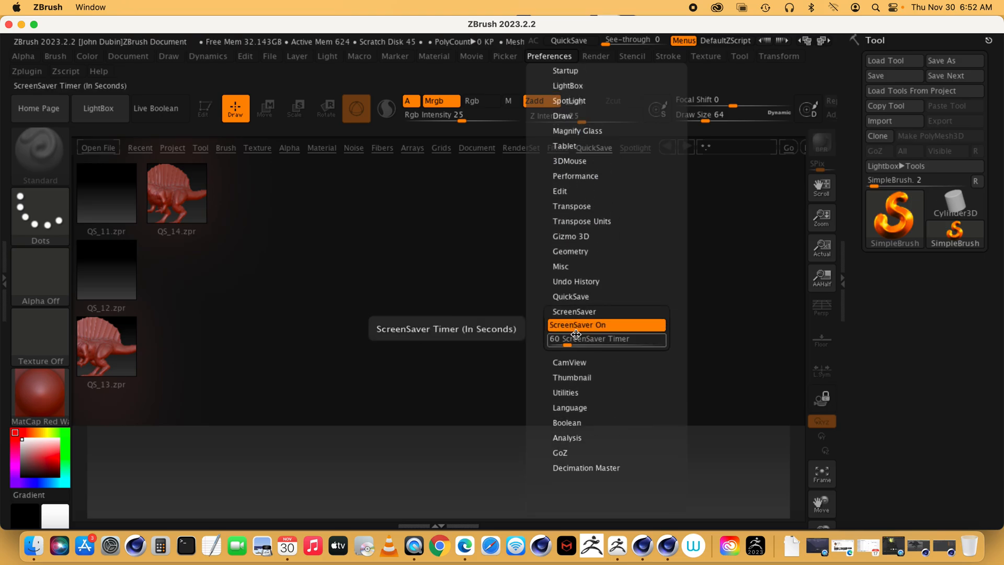
pyautogui.moveTo(566, 343); pyautogui.dragTo(671, 341)
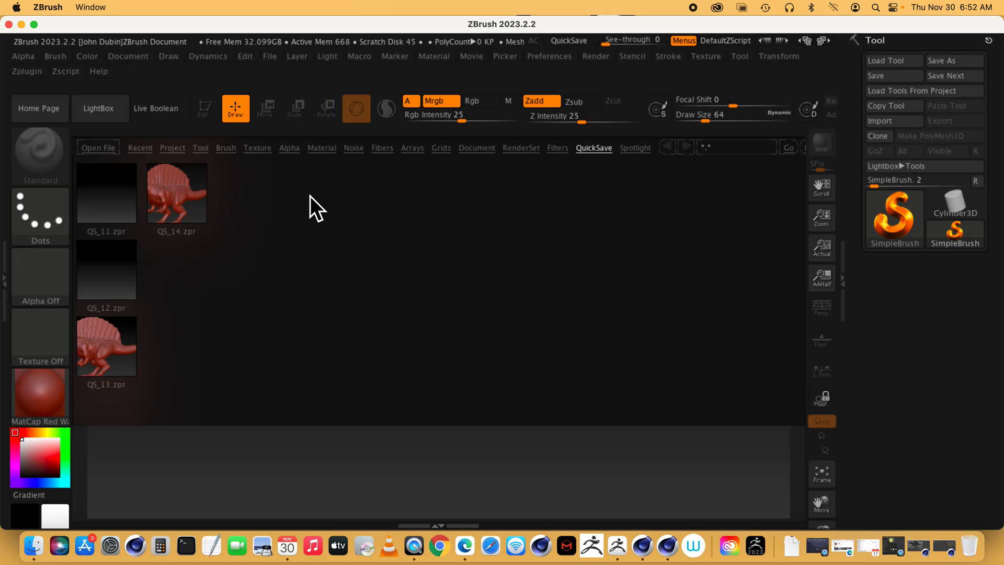
# Look through LightBox's Recent and Tool files for the dinosaur mesh, and hide LightBox.
pyautogui.click(105, 149)
pyautogui.click(667, 336)
pyautogui.click(146, 150)
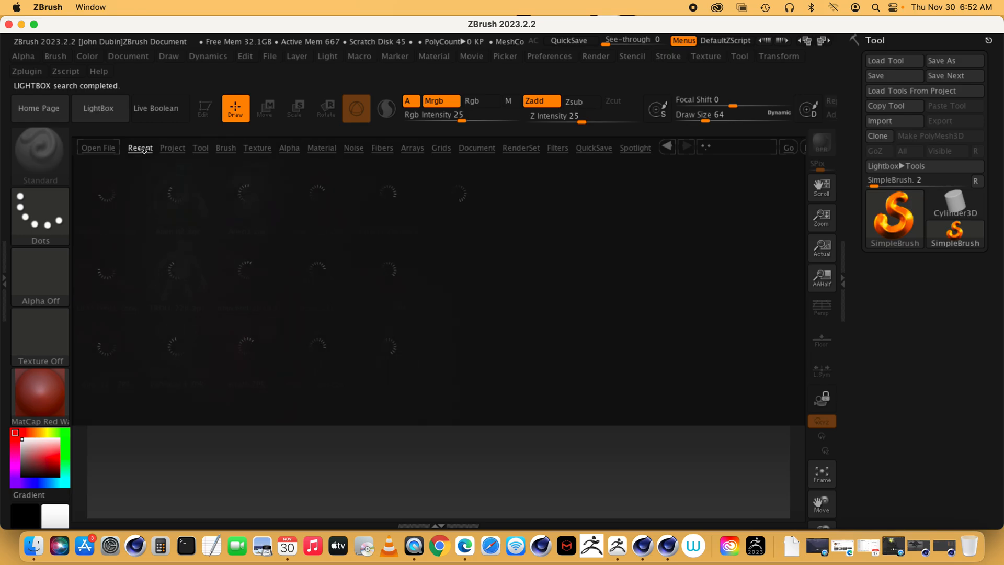
pyautogui.click(200, 150)
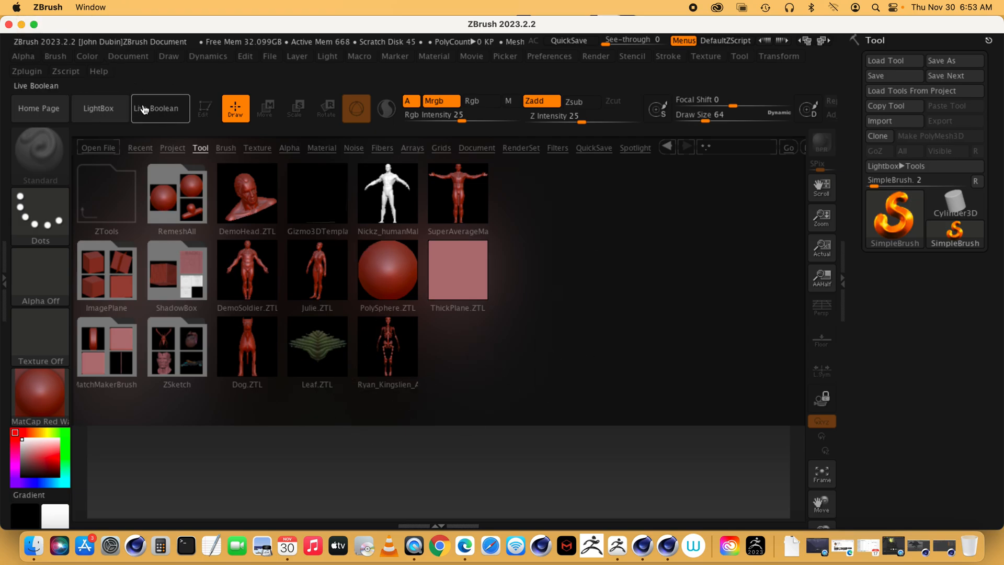
pyautogui.click(97, 108)
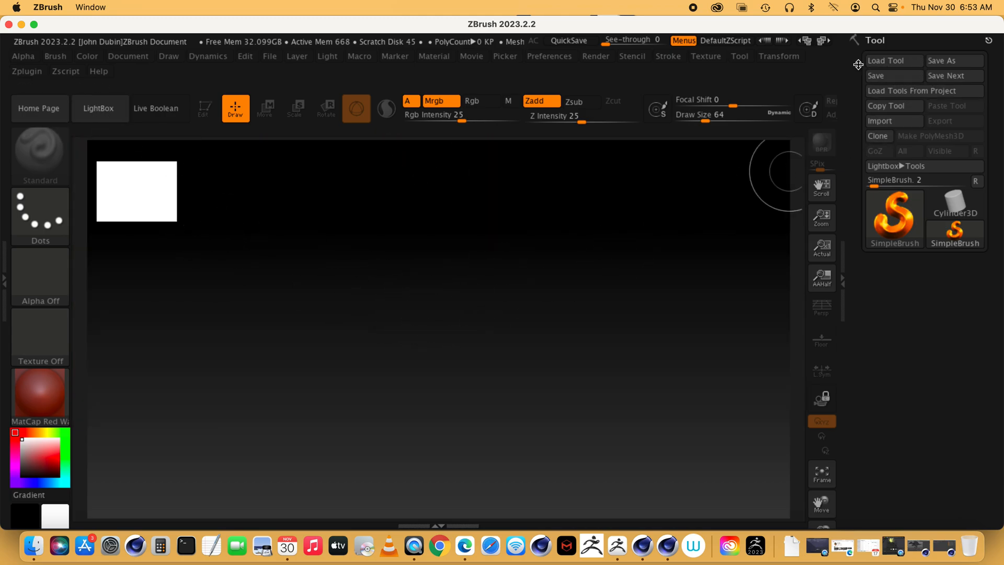
# Import Dino Final mesh.obj from the DinoMite folder as a 3D mesh.
pyautogui.click(887, 127)
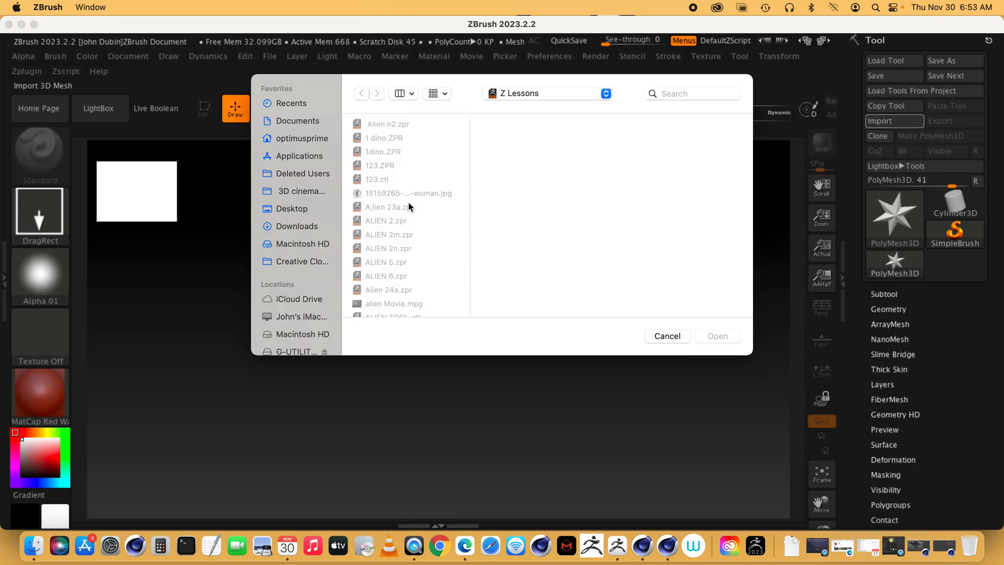
pyautogui.click(529, 93)
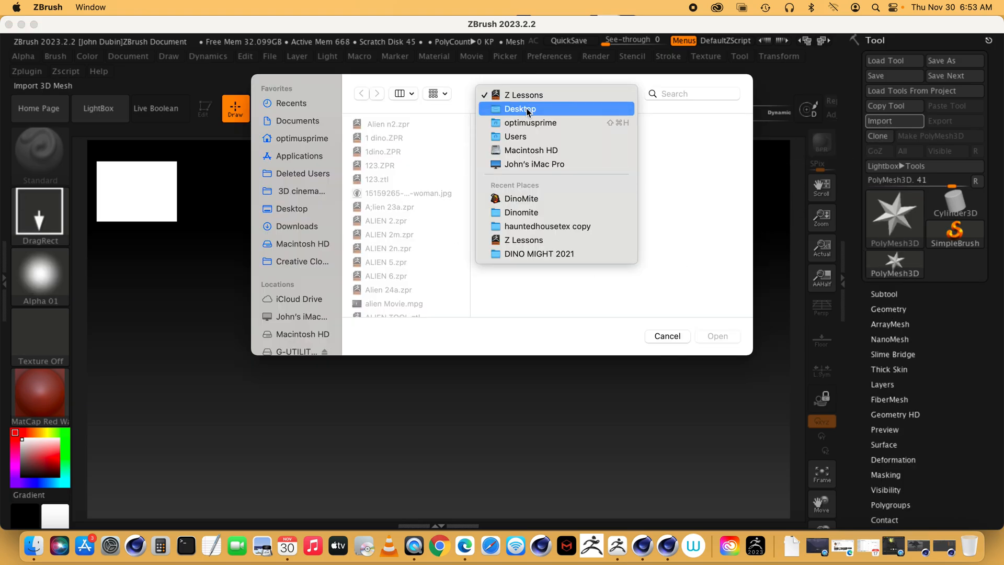
pyautogui.click(518, 198)
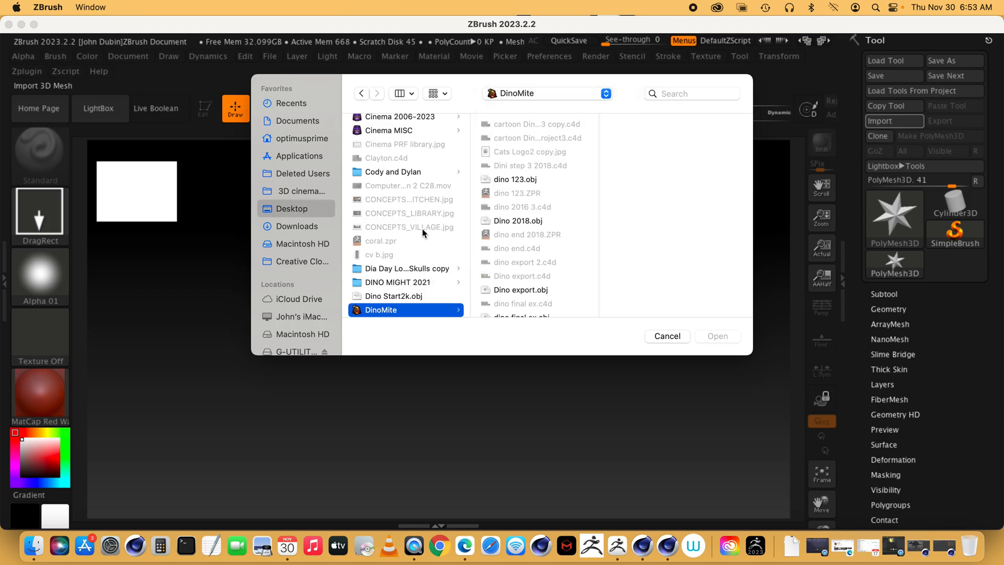
pyautogui.scroll(-5, 531, 225)
pyautogui.scroll(-1, 531, 225)
pyautogui.click(525, 204)
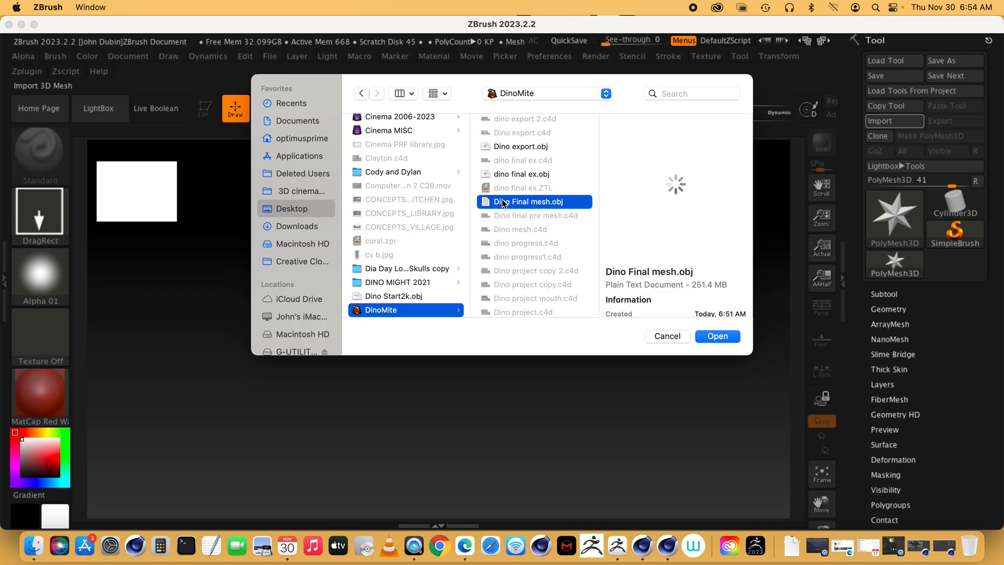
pyautogui.click(522, 174)
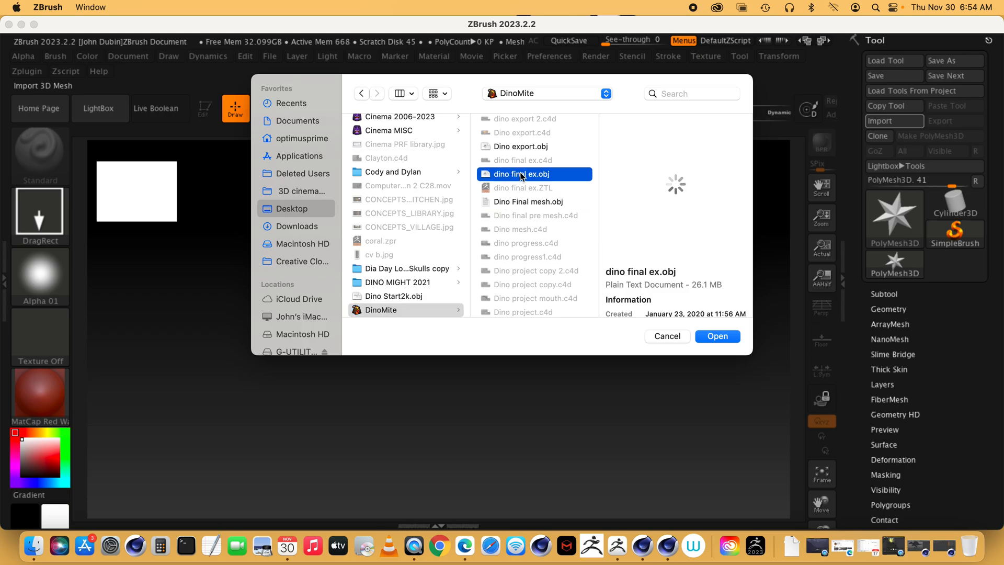
pyautogui.click(524, 202)
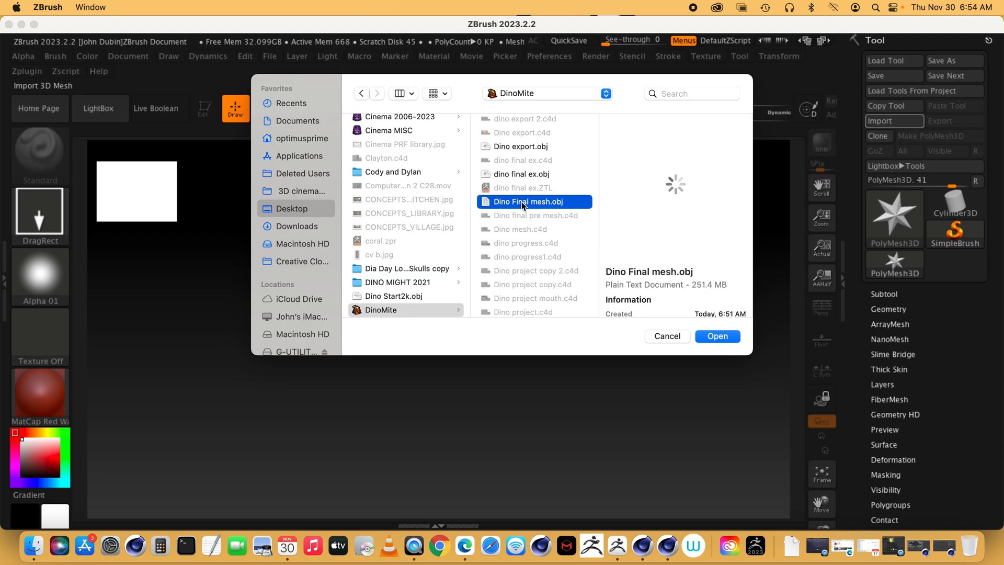
pyautogui.click(721, 337)
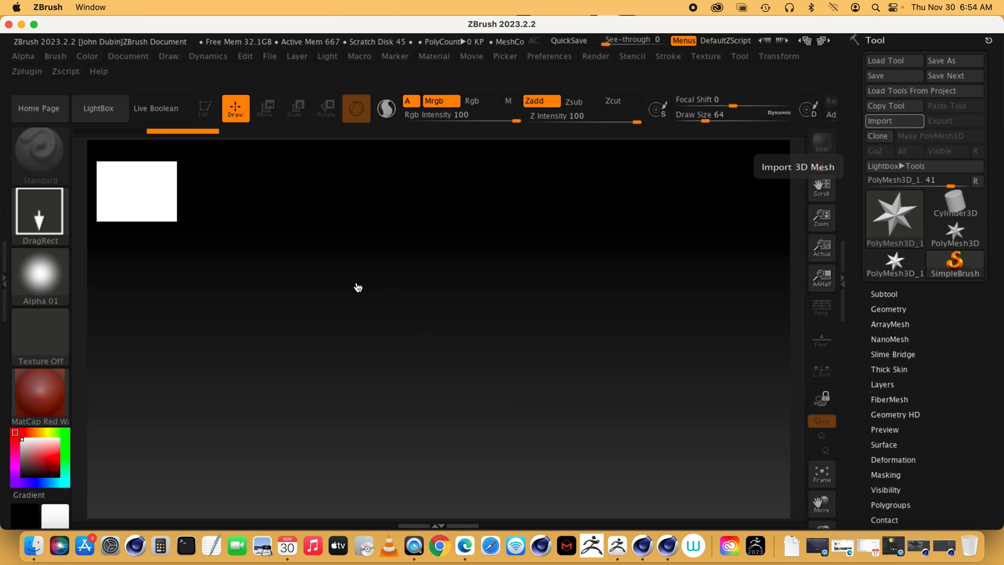
# Draw several trial copies of the imported dinosaur on the canvas and undo them.
pyautogui.moveTo(340, 261)
pyautogui.mouseDown()
pyautogui.moveTo(386, 312)
pyautogui.moveTo(428, 393)
pyautogui.moveTo(438, 537)
pyautogui.moveTo(371, 549)
pyautogui.moveTo(440, 489)
pyautogui.moveTo(269, 507)
pyautogui.moveTo(379, 533)
pyautogui.moveTo(362, 531)
pyautogui.moveTo(349, 465)
pyautogui.mouseUp()
pyautogui.hotkey('ctrl', 'n')
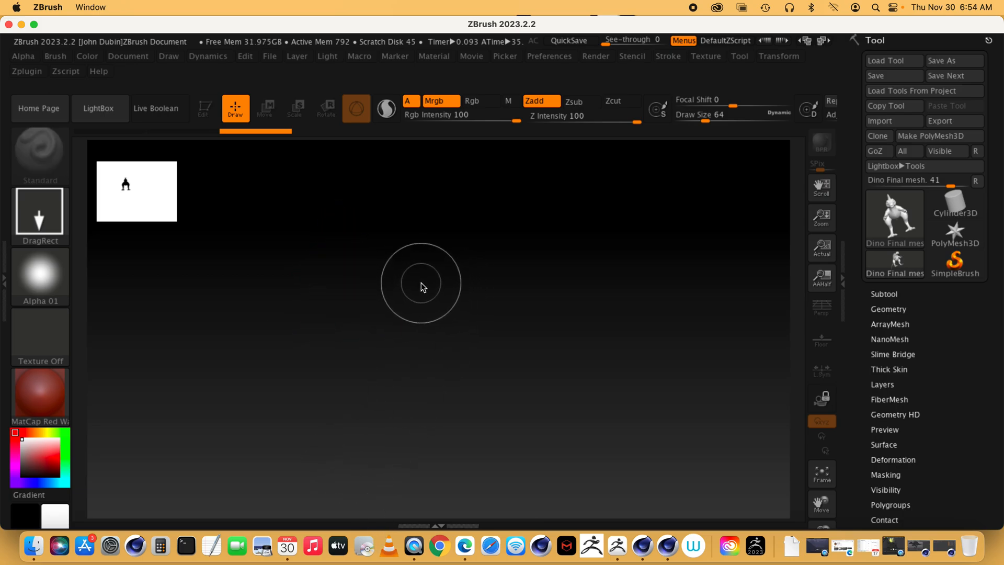
pyautogui.moveTo(290, 216)
pyautogui.mouseDown()
pyautogui.moveTo(407, 398)
pyautogui.moveTo(606, 564)
pyautogui.mouseUp()
pyautogui.moveTo(195, 517)
pyautogui.mouseDown()
pyautogui.moveTo(367, 551)
pyautogui.moveTo(426, 523)
pyautogui.moveTo(427, 501)
pyautogui.mouseUp()
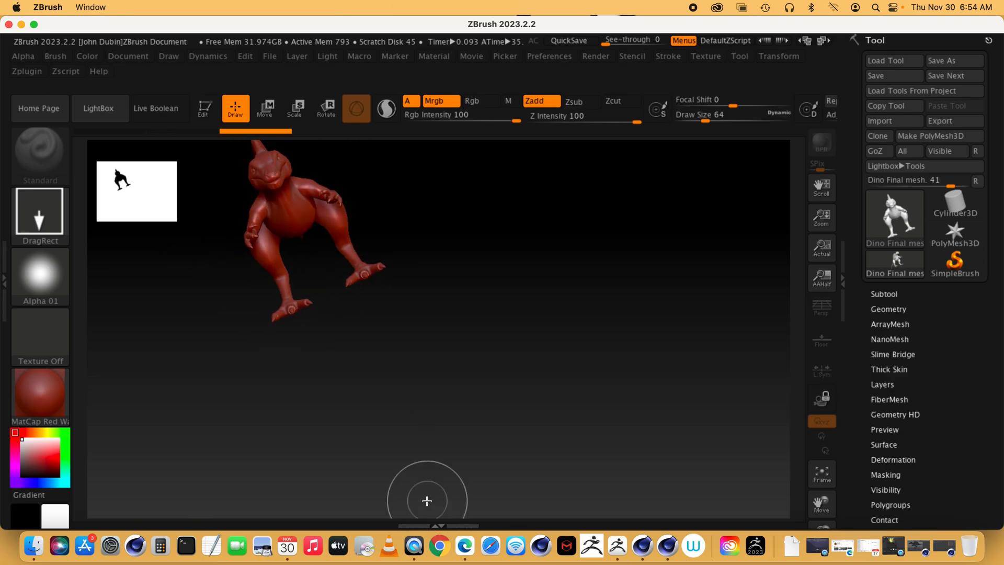
pyautogui.hotkey('ctrl', 'z')
pyautogui.moveTo(298, 242)
pyautogui.mouseDown()
pyautogui.moveTo(455, 375)
pyautogui.moveTo(732, 444)
pyautogui.moveTo(753, 374)
pyautogui.moveTo(711, 498)
pyautogui.mouseUp()
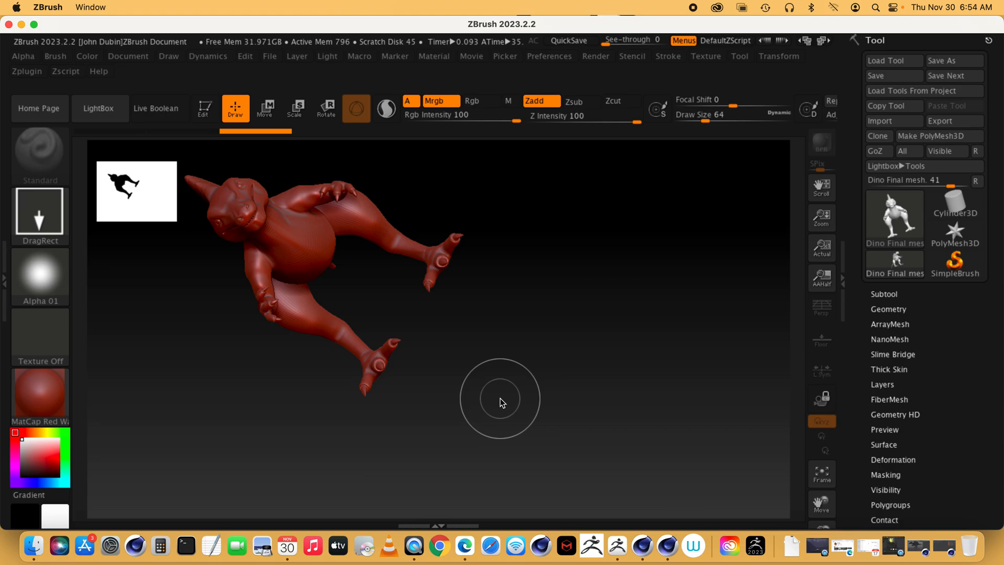
pyautogui.moveTo(594, 282)
pyautogui.mouseDown()
pyautogui.moveTo(501, 435)
pyautogui.moveTo(365, 292)
pyautogui.mouseUp()
pyautogui.moveTo(289, 374); pyautogui.dragTo(182, 449)
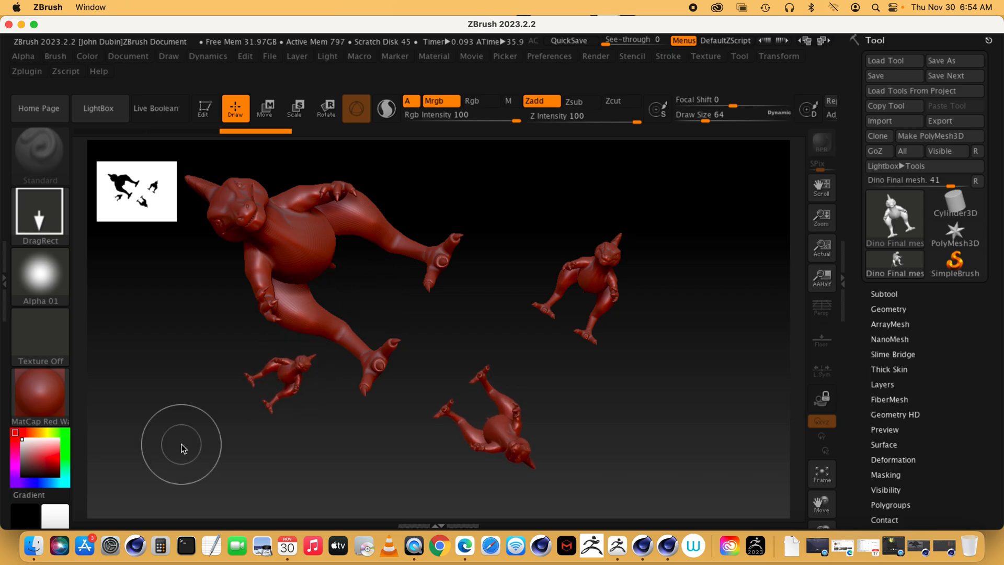
pyautogui.hotkey('ctrl', 'z')
pyautogui.hotkey('ctrl', 'z')
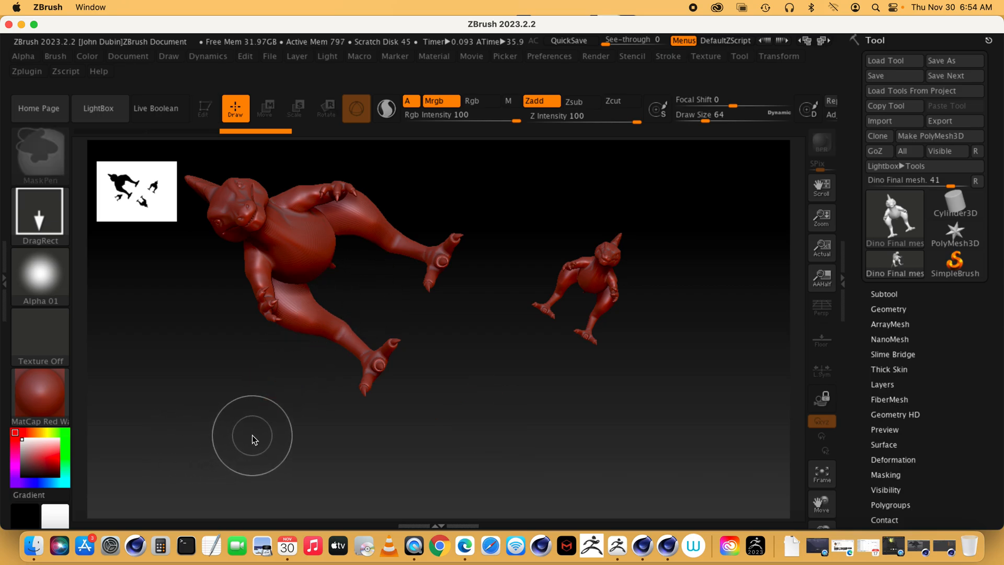
pyautogui.hotkey('ctrl', 'z')
pyautogui.hotkey('ctrl', 'z')
# Draw a single large dinosaur on the canvas and turn it into an editable PolyMesh3D in Edit mode.
pyautogui.moveTo(328, 250); pyautogui.dragTo(460, 421)
pyautogui.moveTo(658, 563)
pyautogui.mouseDown()
pyautogui.moveTo(680, 452)
pyautogui.moveTo(621, 498)
pyautogui.moveTo(732, 508)
pyautogui.moveTo(753, 496)
pyautogui.mouseUp()
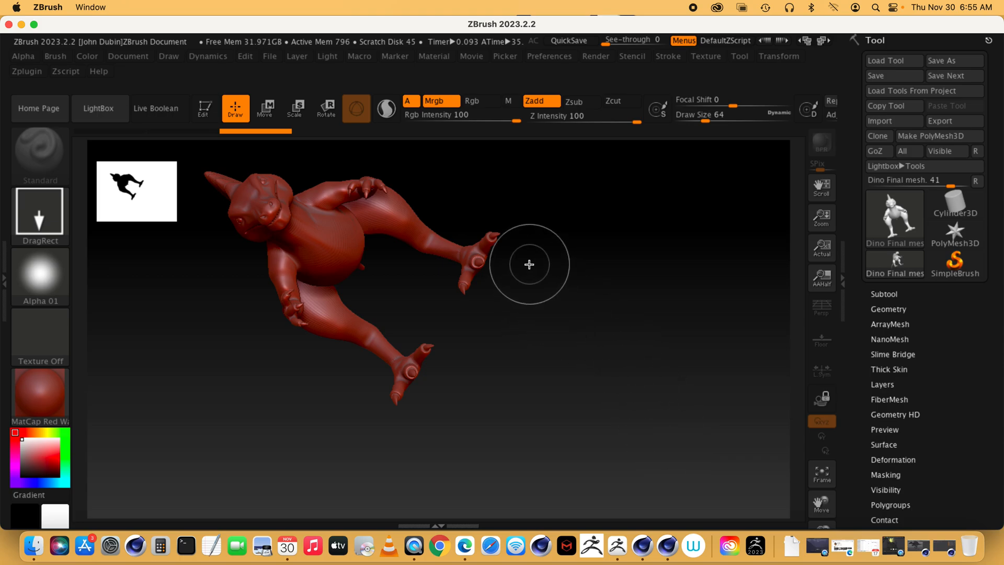
pyautogui.click(207, 106)
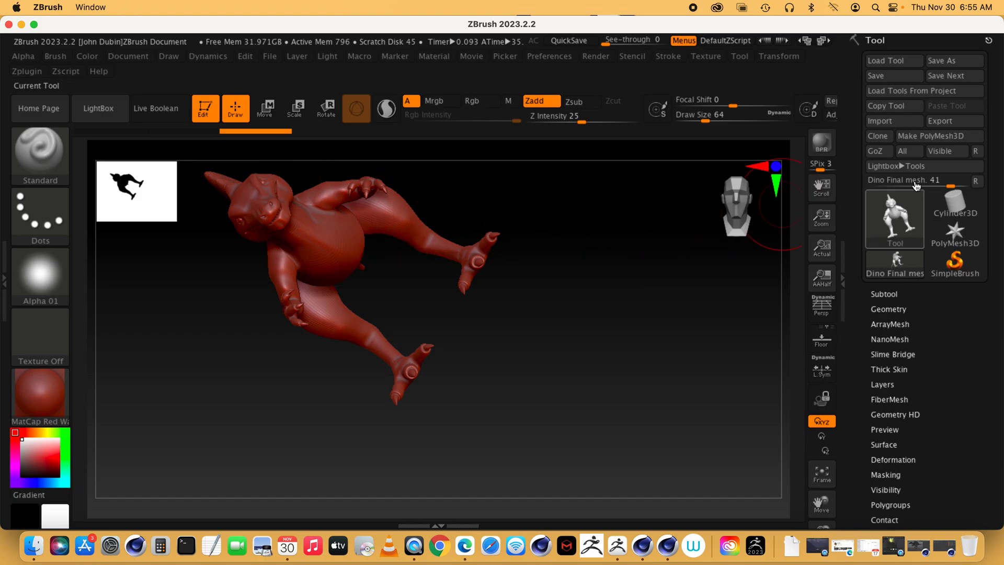
pyautogui.click(931, 136)
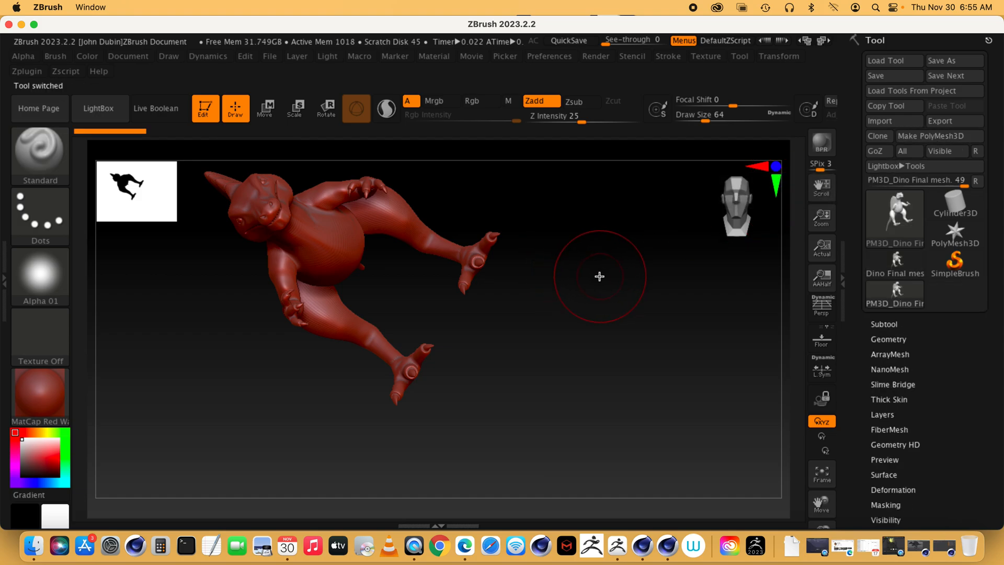
# Rotate and scale the view of the dinosaur to a side profile with the whole body fitting the canvas.
pyautogui.moveTo(623, 300)
pyautogui.mouseDown()
pyautogui.moveTo(612, 334)
pyautogui.moveTo(640, 350)
pyautogui.moveTo(675, 312)
pyautogui.moveTo(674, 274)
pyautogui.moveTo(652, 240)
pyautogui.moveTo(680, 208)
pyautogui.moveTo(711, 289)
pyautogui.moveTo(596, 358)
pyautogui.moveTo(565, 352)
pyautogui.moveTo(567, 388)
pyautogui.mouseUp()
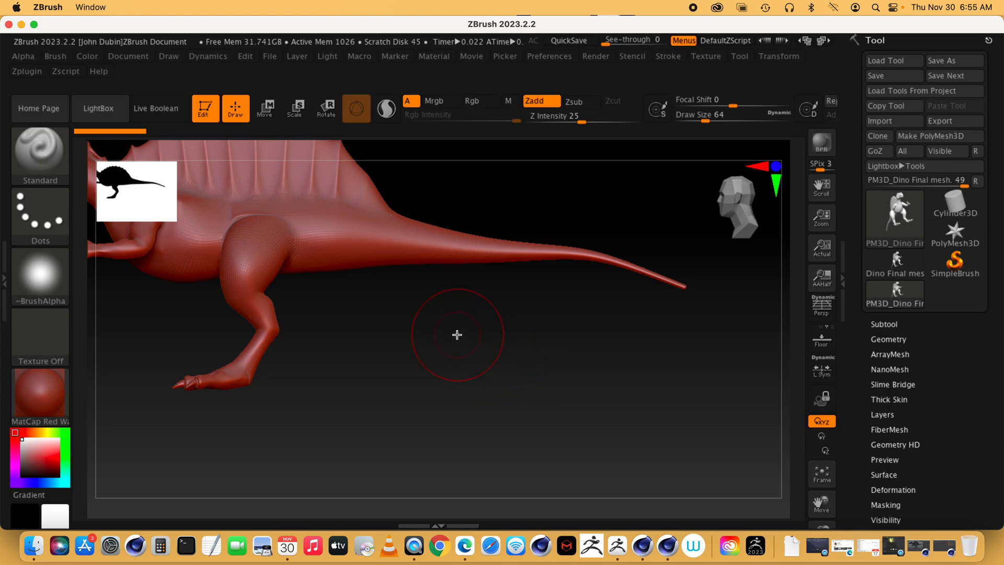
pyautogui.moveTo(419, 311); pyautogui.dragTo(459, 431)
pyautogui.moveTo(484, 489); pyautogui.dragTo(627, 445)
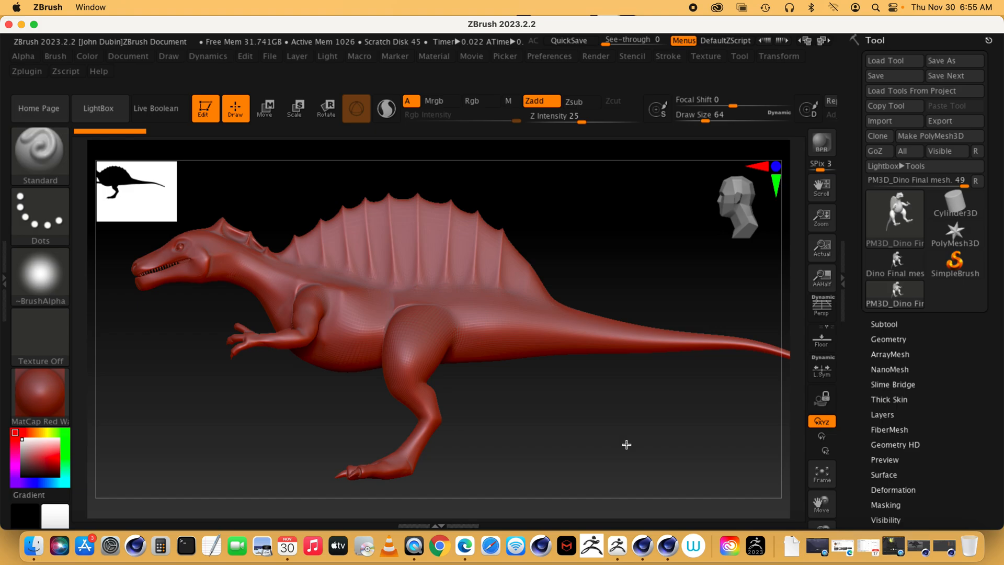
pyautogui.moveTo(627, 445)
pyautogui.keyDown('alt'); pyautogui.mouseDown()
pyautogui.moveTo(869, 383)
pyautogui.moveTo(637, 422)
pyautogui.moveTo(695, 410)
pyautogui.moveTo(651, 448)
pyautogui.moveTo(588, 394)
pyautogui.moveTo(463, 320)
pyautogui.moveTo(481, 355)
pyautogui.moveTo(466, 343)
pyautogui.moveTo(532, 332)
pyautogui.moveTo(634, 341)
pyautogui.moveTo(460, 319)
pyautogui.moveTo(614, 437)
pyautogui.moveTo(606, 429)
pyautogui.moveTo(605, 438)
pyautogui.mouseUp(); pyautogui.keyUp('alt')
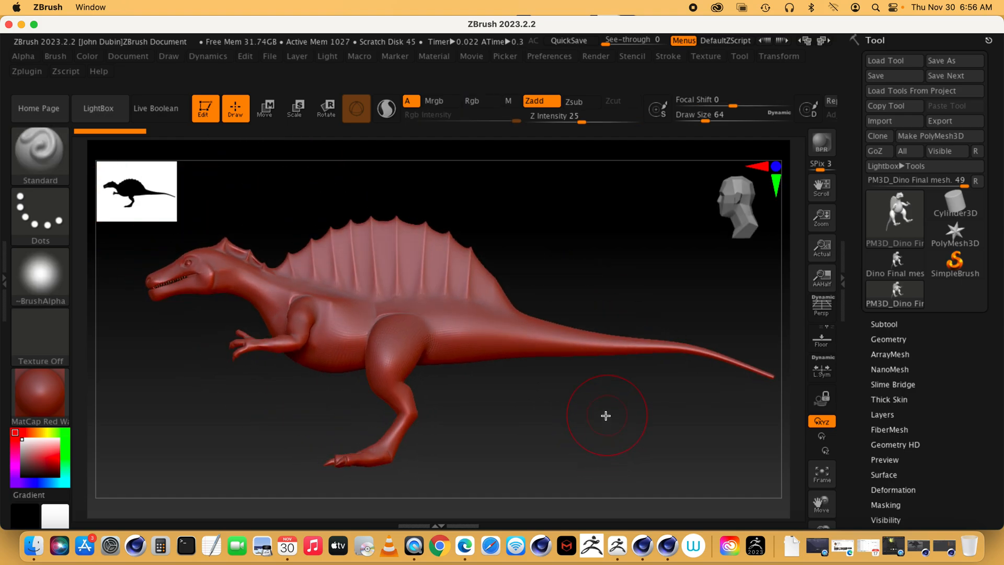
pyautogui.moveTo(603, 413)
pyautogui.mouseDown()
pyautogui.moveTo(610, 428)
pyautogui.moveTo(605, 408)
pyautogui.mouseUp()
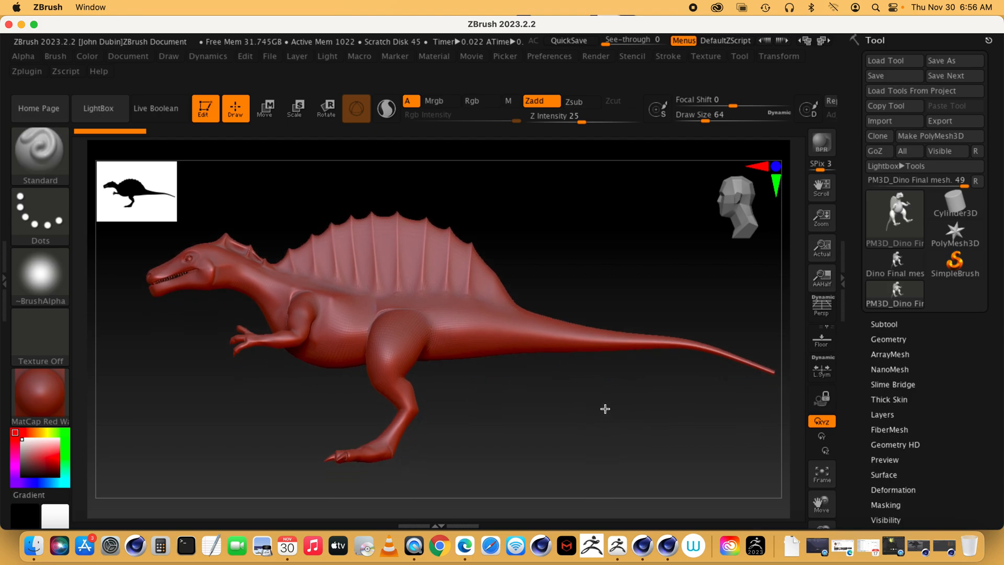
pyautogui.moveTo(605, 409)
pyautogui.keyDown('alt'); pyautogui.mouseDown()
pyautogui.moveTo(697, 426)
pyautogui.moveTo(547, 399)
pyautogui.moveTo(704, 422)
pyautogui.moveTo(602, 414)
pyautogui.mouseUp(); pyautogui.keyUp('alt')
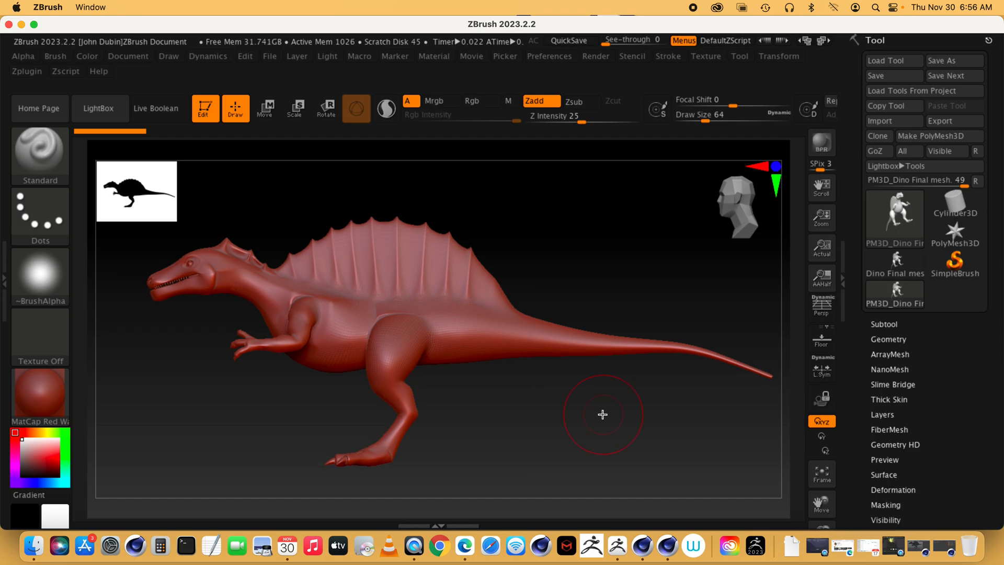
# Inspect the dinosaur from above and along the axes with the orientation head, returning to the side profile.
pyautogui.moveTo(733, 203); pyautogui.dragTo(751, 241)
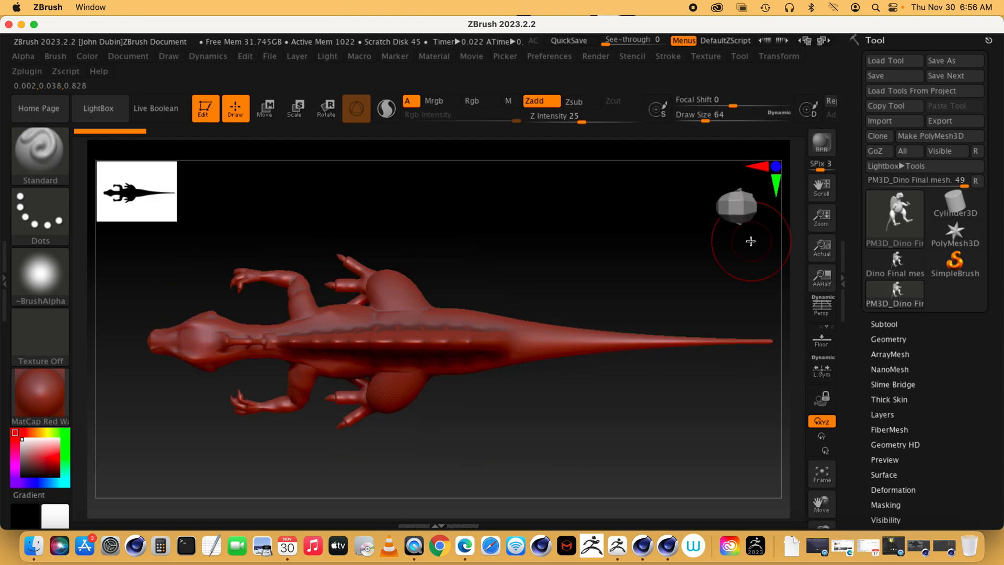
pyautogui.click(775, 166)
pyautogui.click(778, 182)
pyautogui.click(778, 182)
pyautogui.click(757, 165)
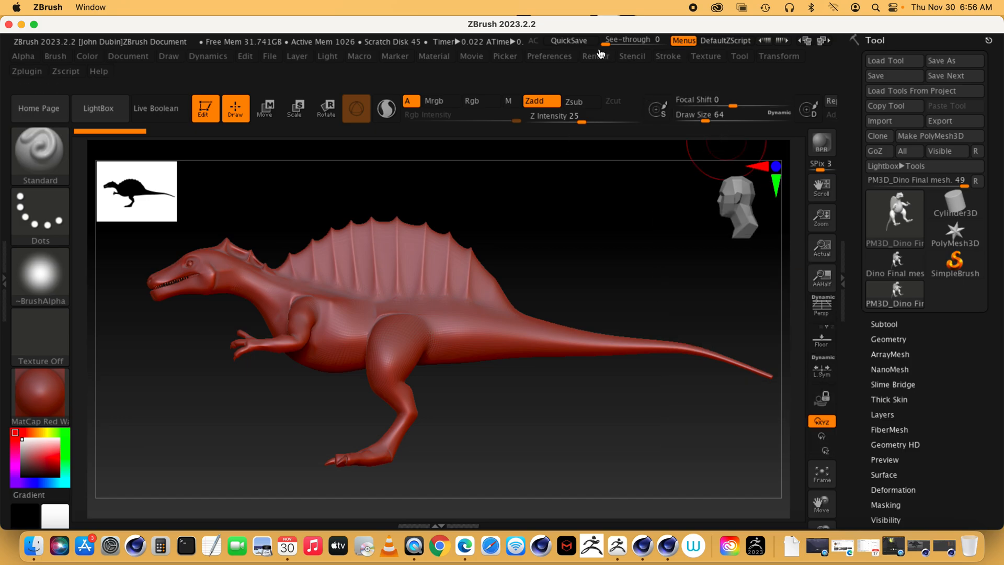
# Lock the camera, and switch the view rotation to the Z axis and back to XYZ.
pyautogui.scroll(-2, 849, 424)
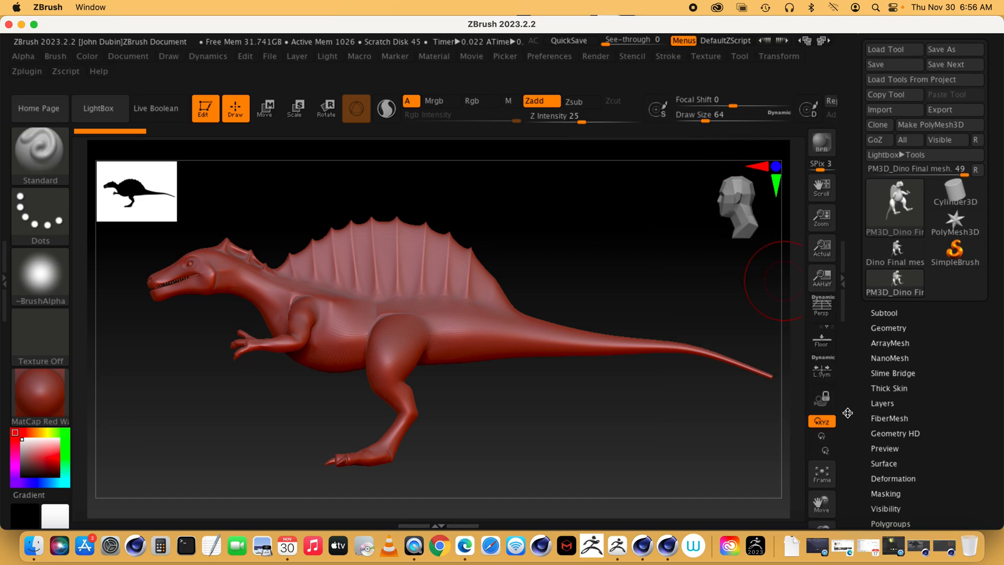
pyautogui.click(810, 451)
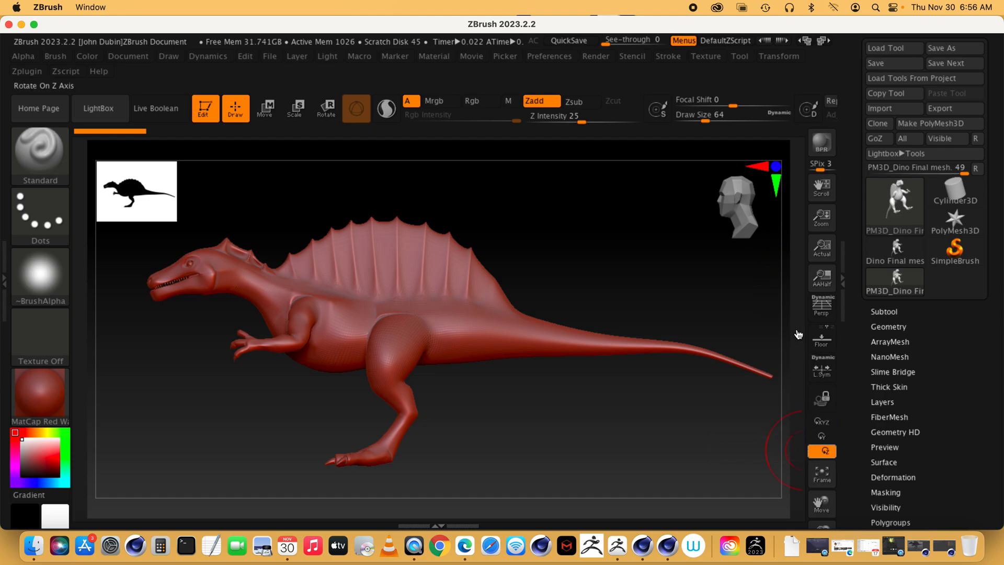
pyautogui.moveTo(805, 331)
pyautogui.mouseDown()
pyautogui.moveTo(800, 400)
pyautogui.moveTo(800, 320)
pyautogui.mouseUp()
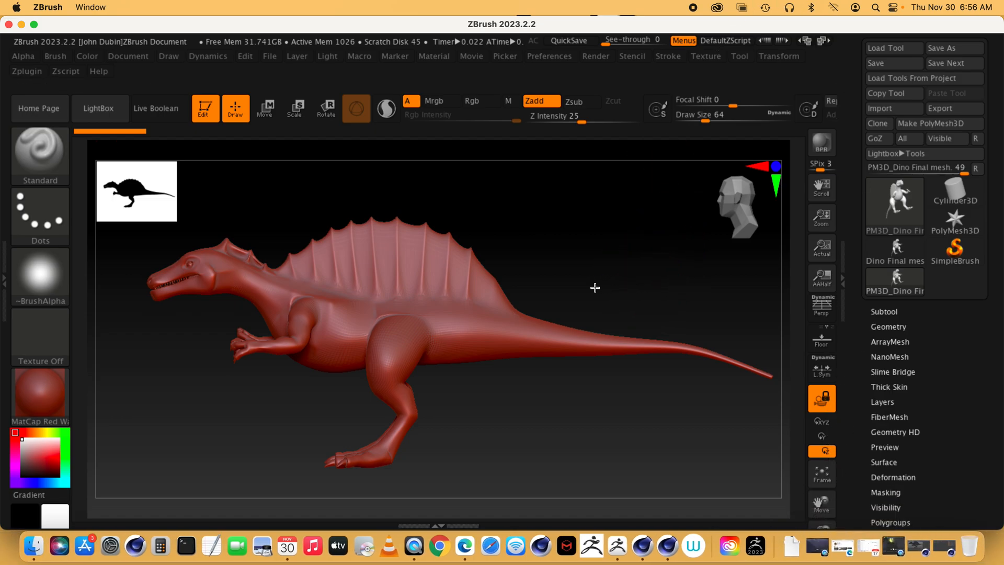
pyautogui.press('ctrl')
pyautogui.click(821, 422)
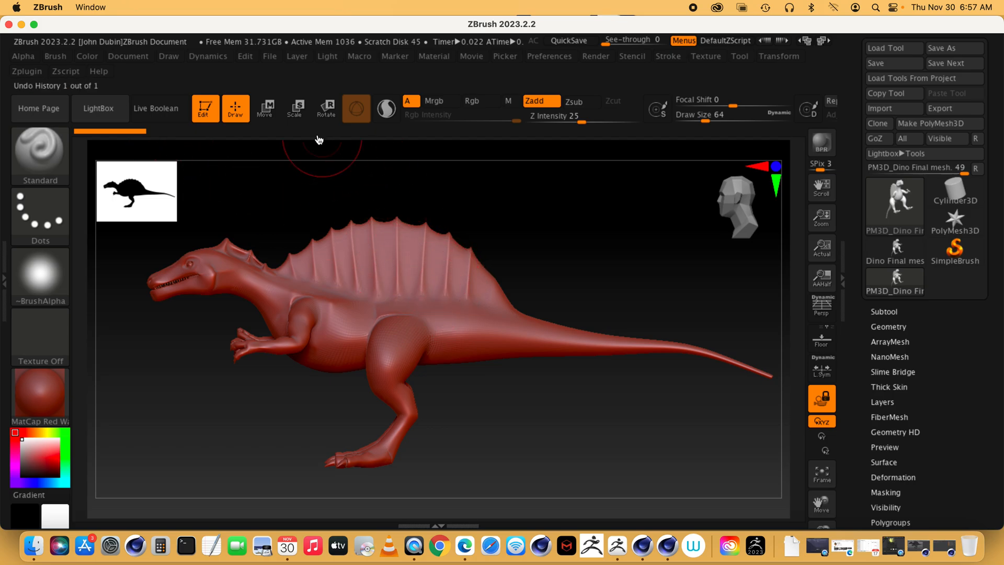
# Save the project as a copy in the DinoMite folder, prefixing the file name ZBrushProject.zpr with the author's surname and "Dino".
pyautogui.click(273, 59)
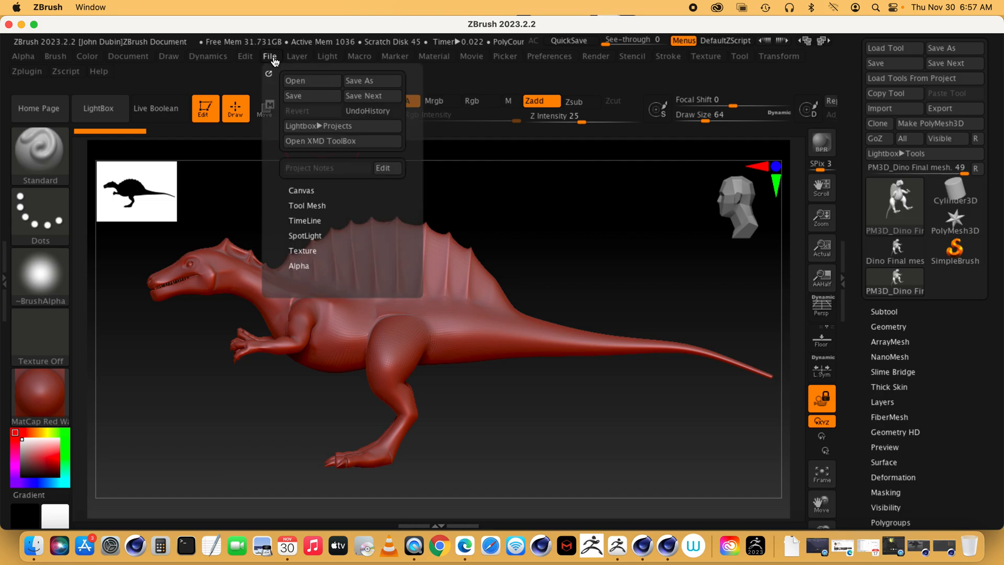
pyautogui.click(362, 84)
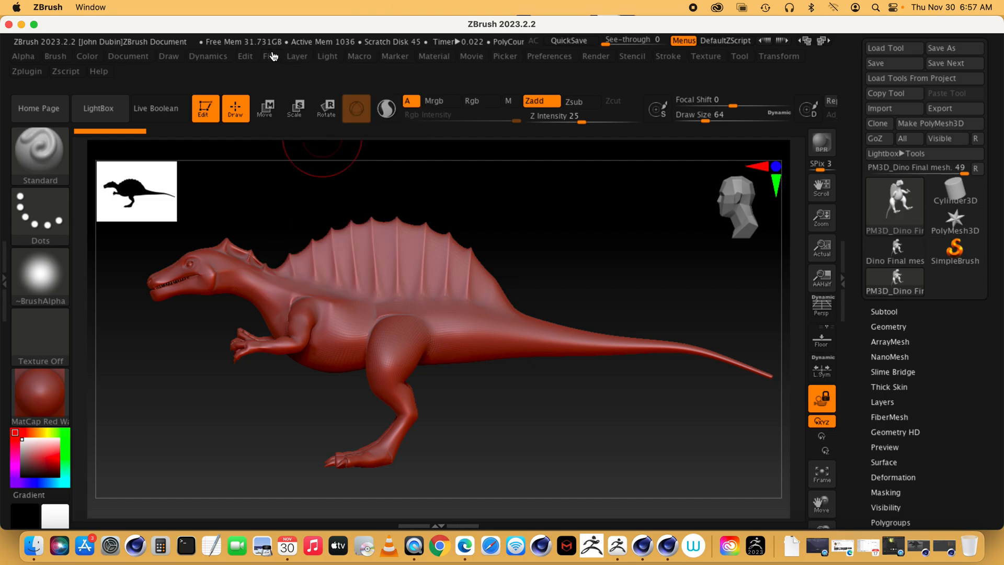
pyautogui.click(269, 57)
pyautogui.click(268, 62)
pyautogui.click(270, 61)
pyautogui.click(364, 83)
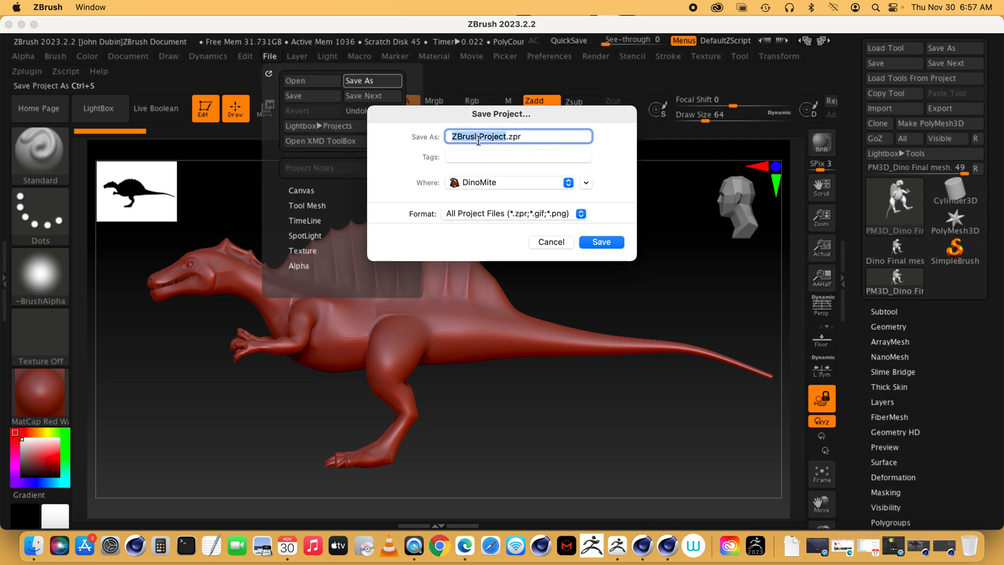
pyautogui.click(506, 137)
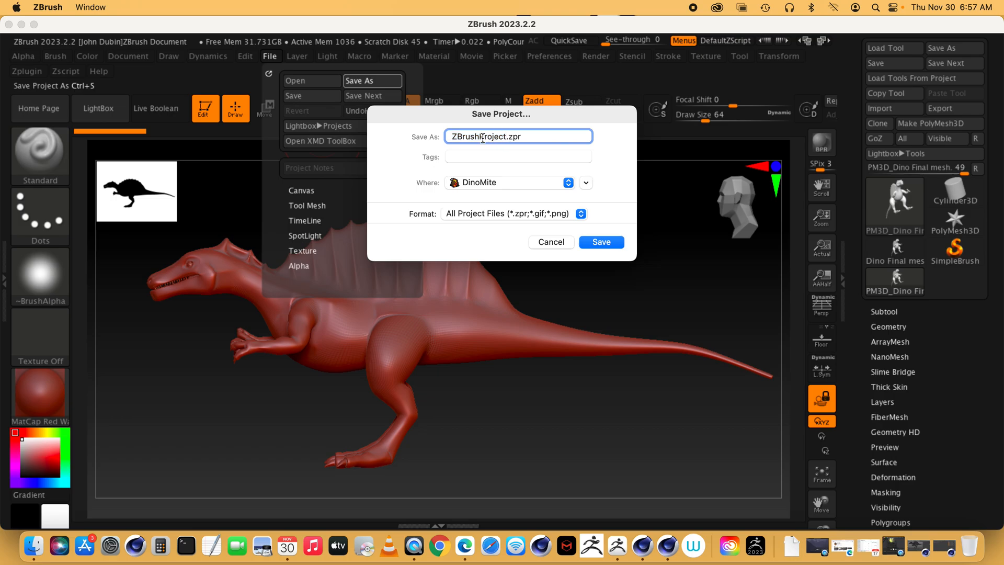
pyautogui.write('Dubin D')
pyautogui.write('ino')
pyautogui.write('Dubin')
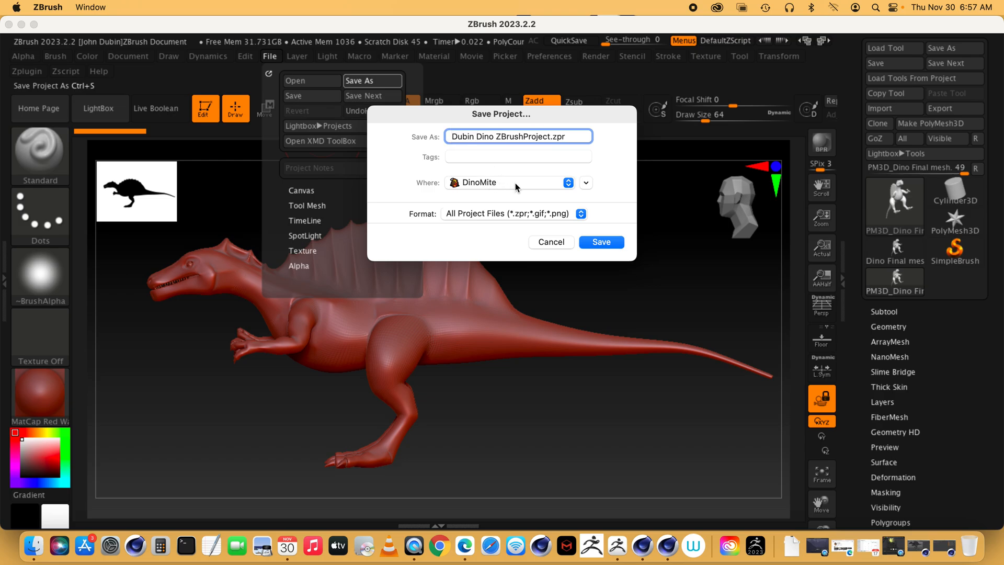
pyautogui.click(586, 182)
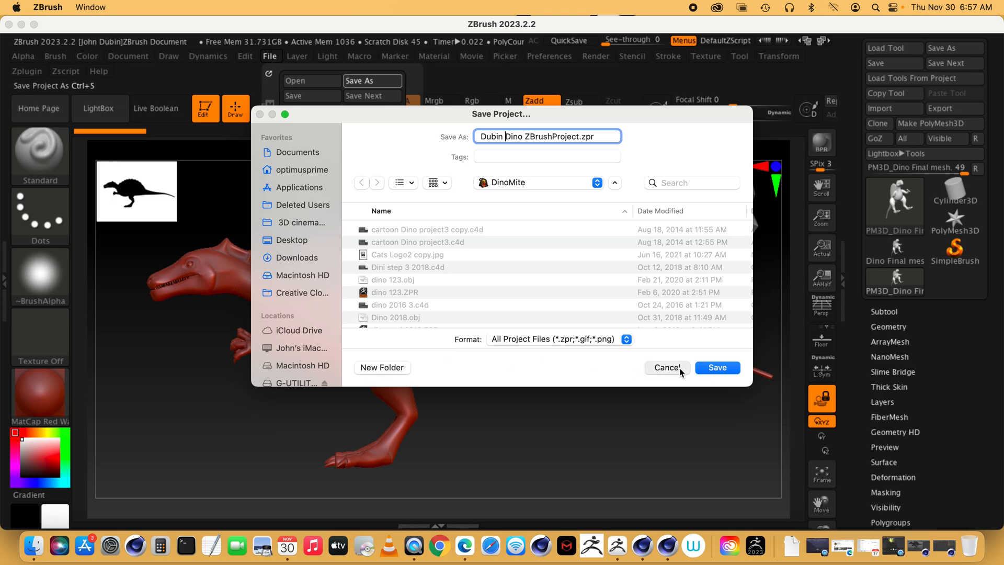
pyautogui.click(731, 371)
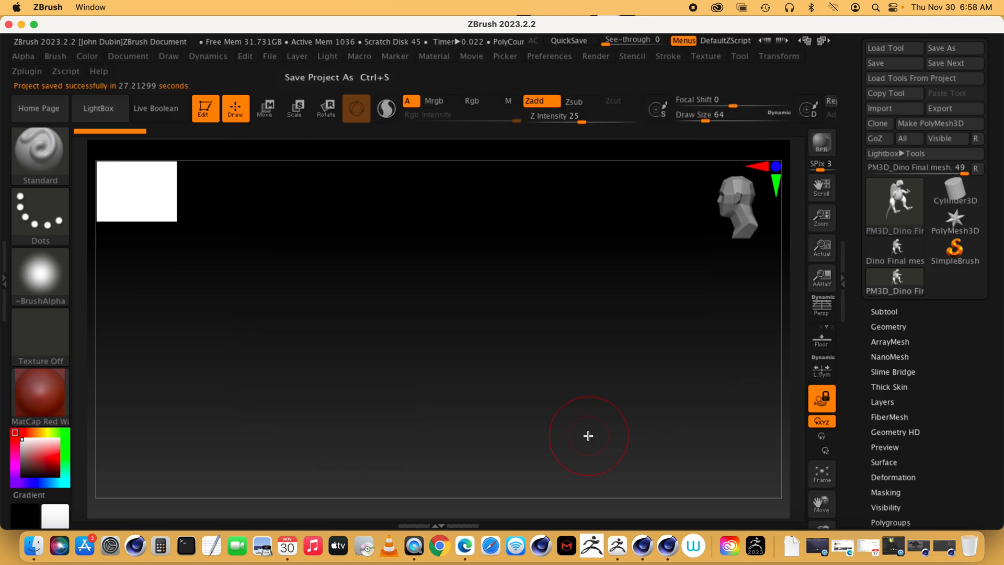
# Quit ZBrush without saving further changes.
pyautogui.press('super+q')
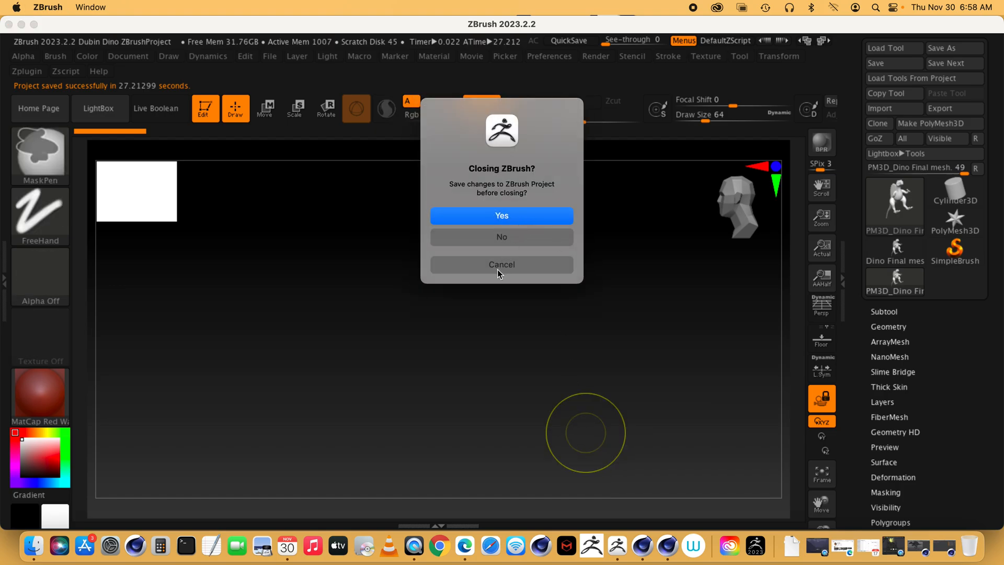
pyautogui.click(507, 240)
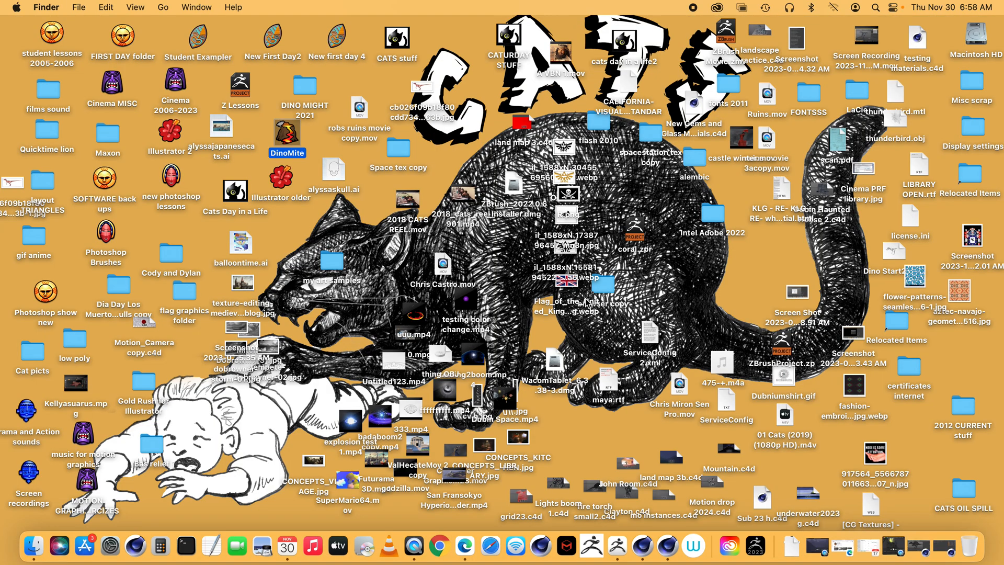